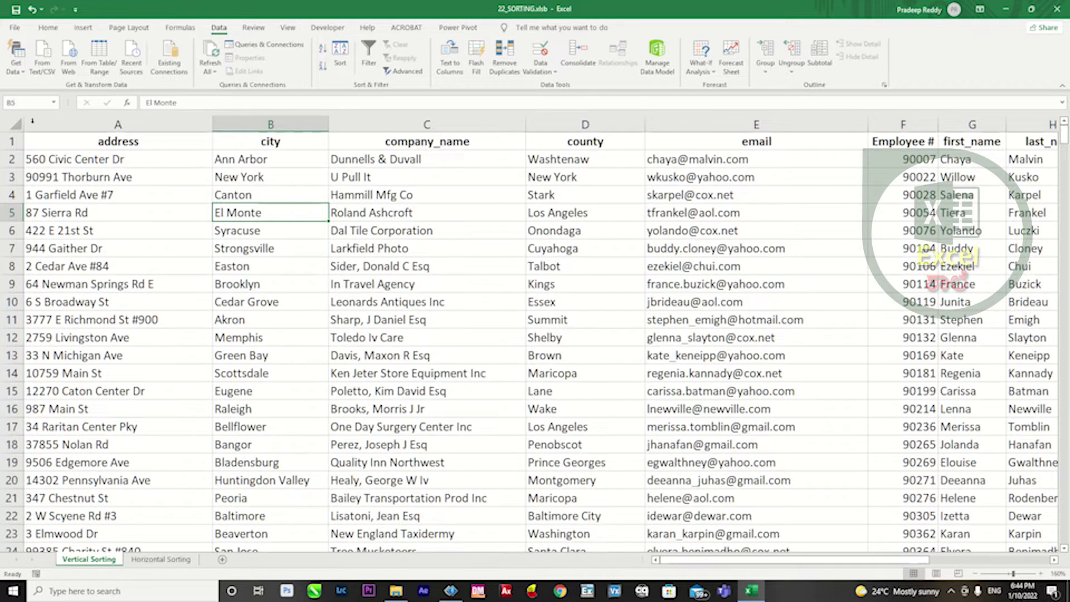
{"action": "left_click", "coordinate": [100, 124]}
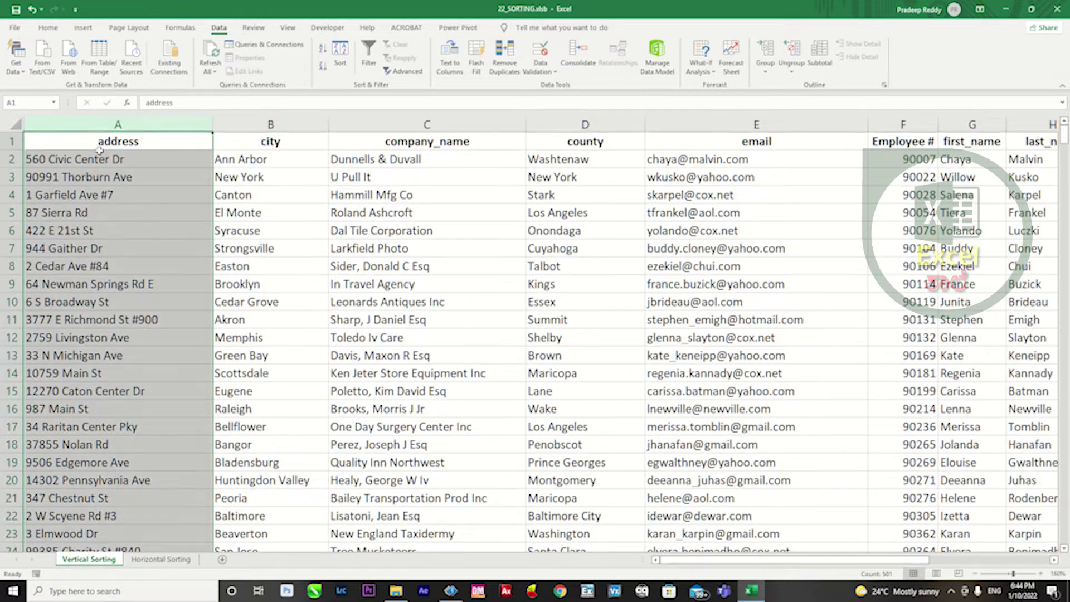
{"action": "left_click", "coordinate": [269, 249]}
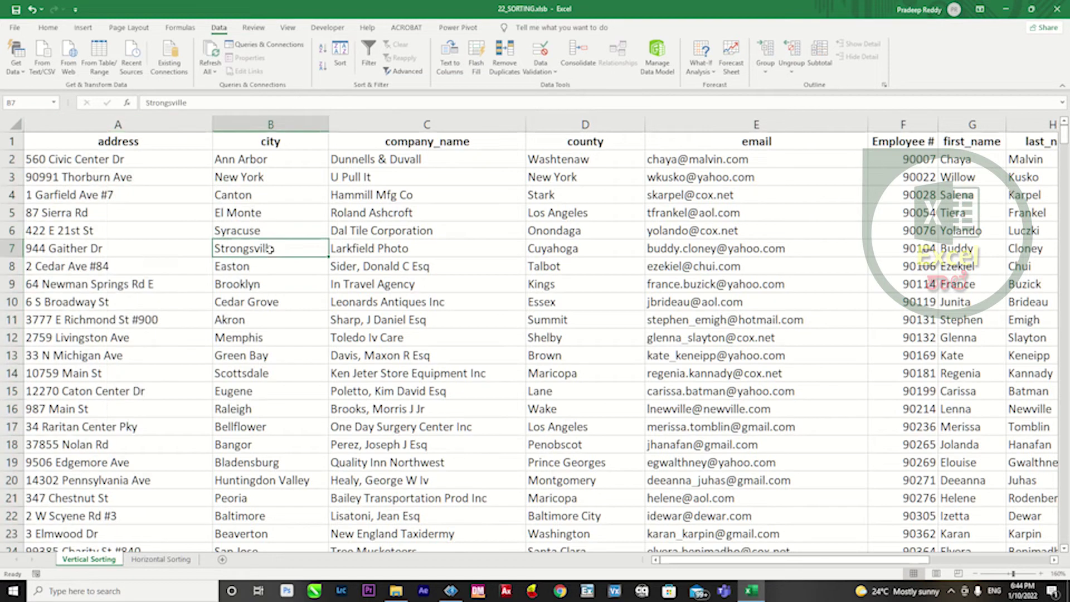
{"action": "left_click", "coordinate": [11, 141]}
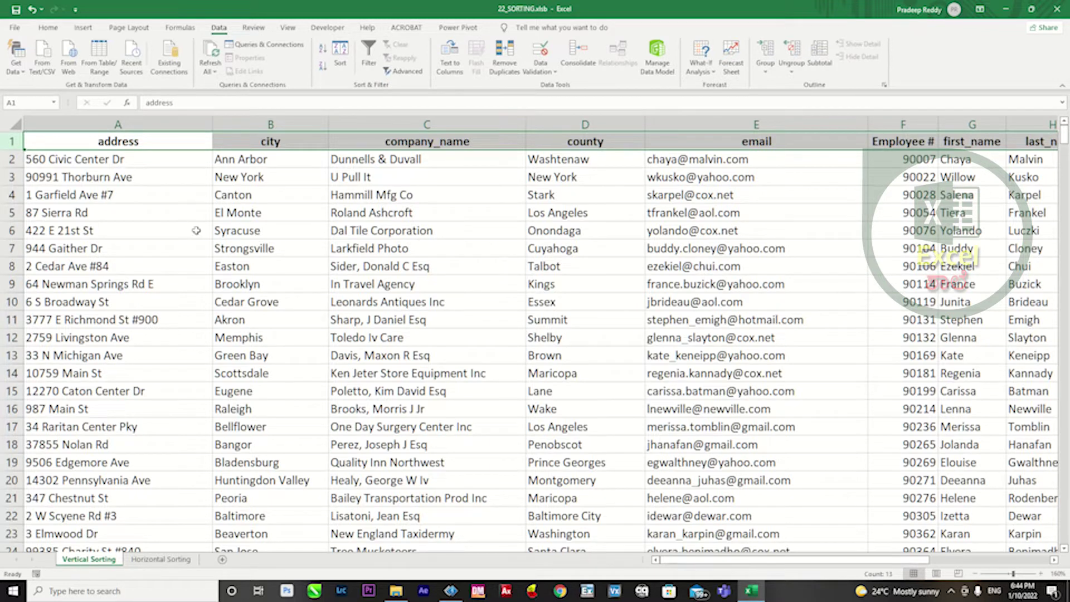
{"action": "left_click", "coordinate": [182, 219]}
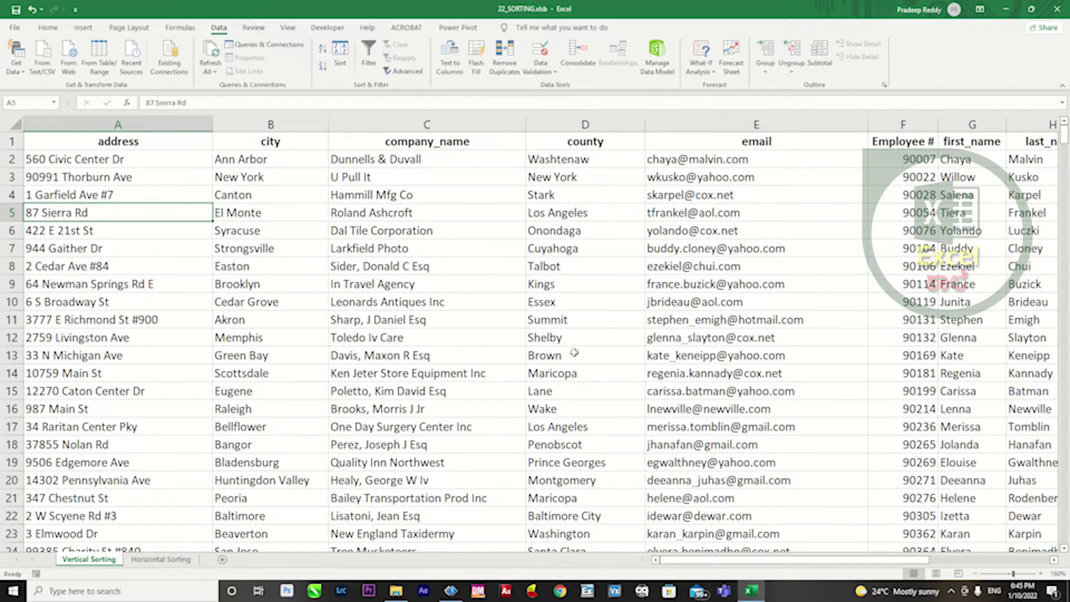
Sort the whole employee table by company_name, on cell values, in A to Z order.
{"action": "left_click", "coordinate": [440, 161]}
{"action": "left_click_drag", "start_coordinate": [440, 162], "coordinate": [440, 392]}
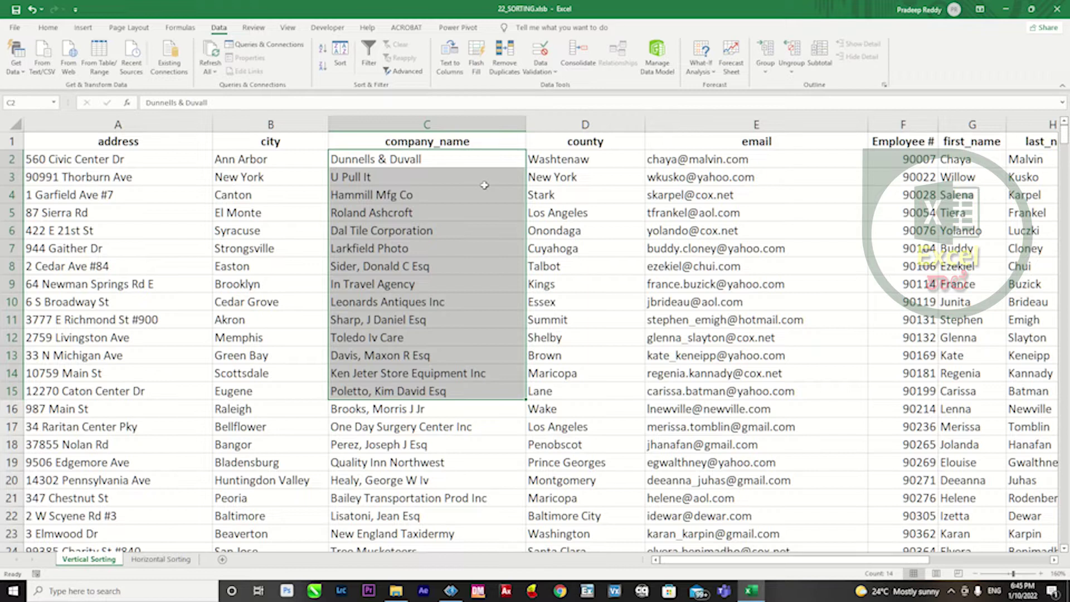
{"action": "left_click", "coordinate": [491, 167]}
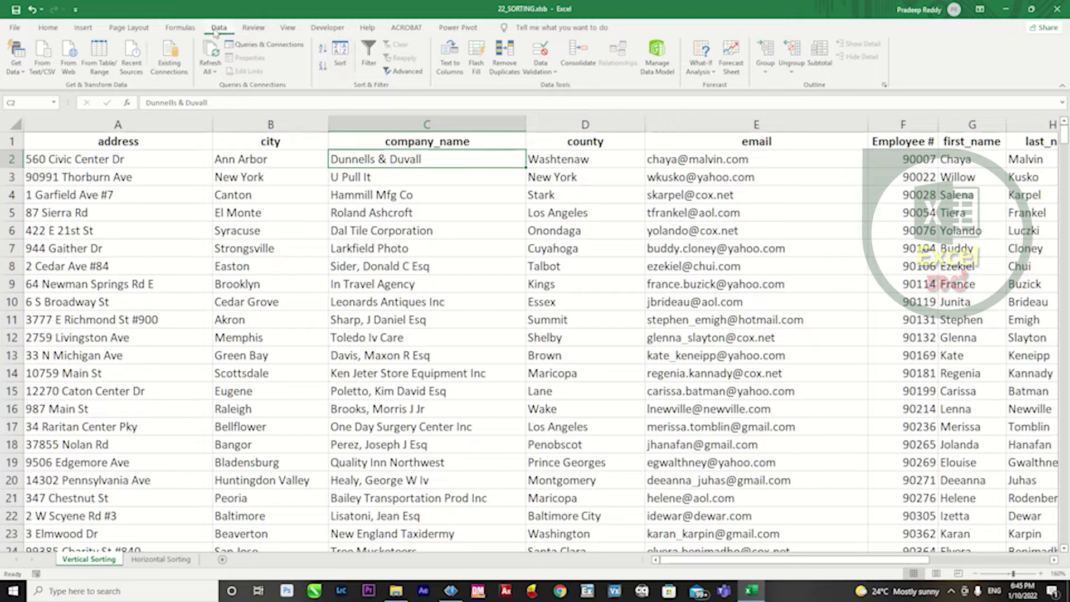
{"action": "left_click", "coordinate": [342, 56]}
{"action": "left_click_drag", "start_coordinate": [288, 273], "coordinate": [782, 227]}
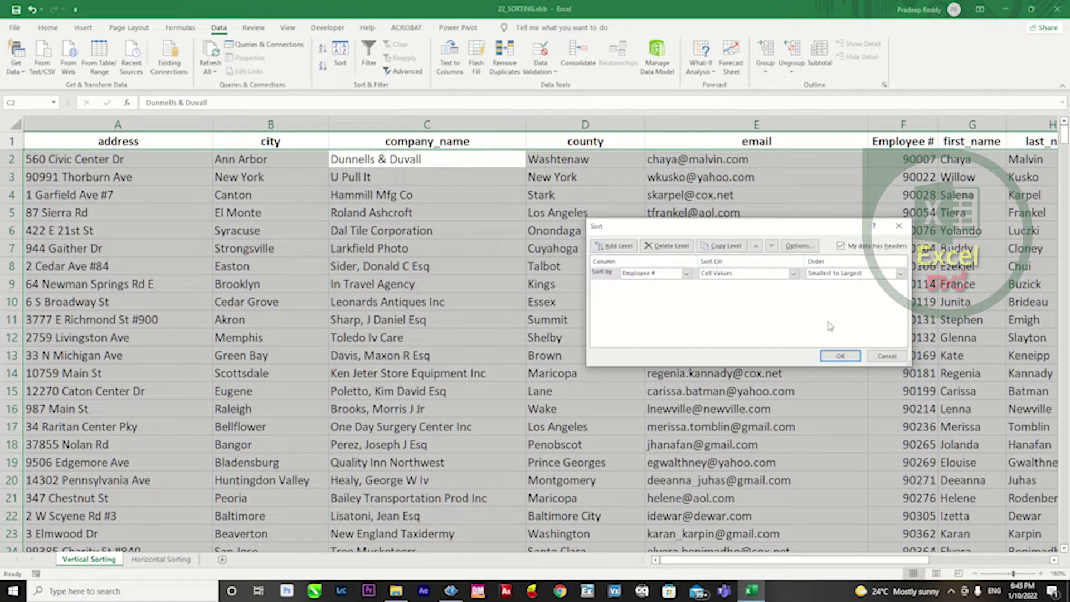
{"action": "left_click", "coordinate": [686, 275]}
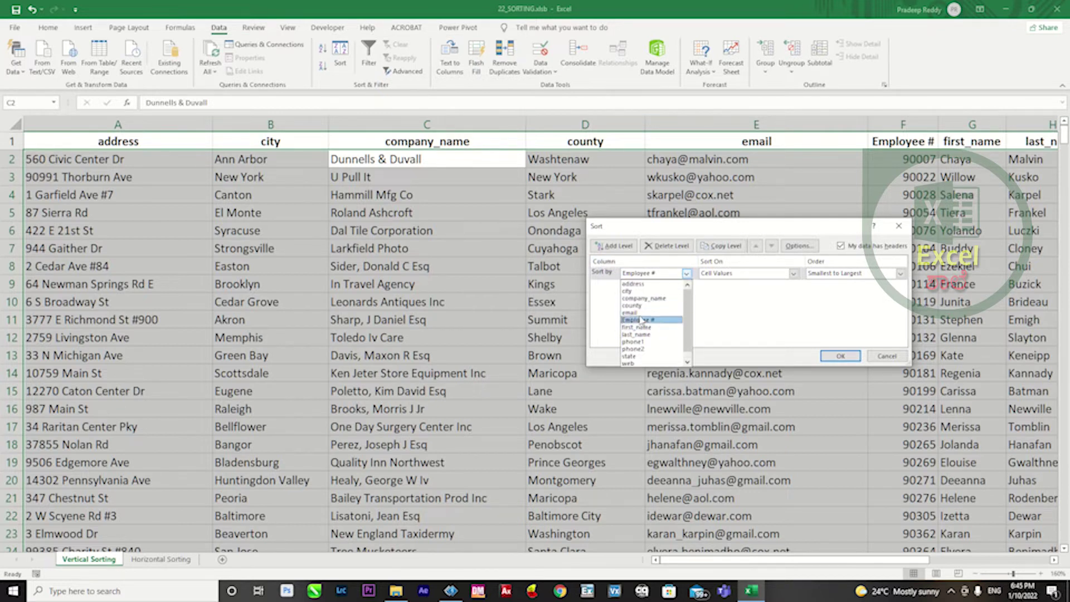
{"action": "left_click", "coordinate": [646, 298]}
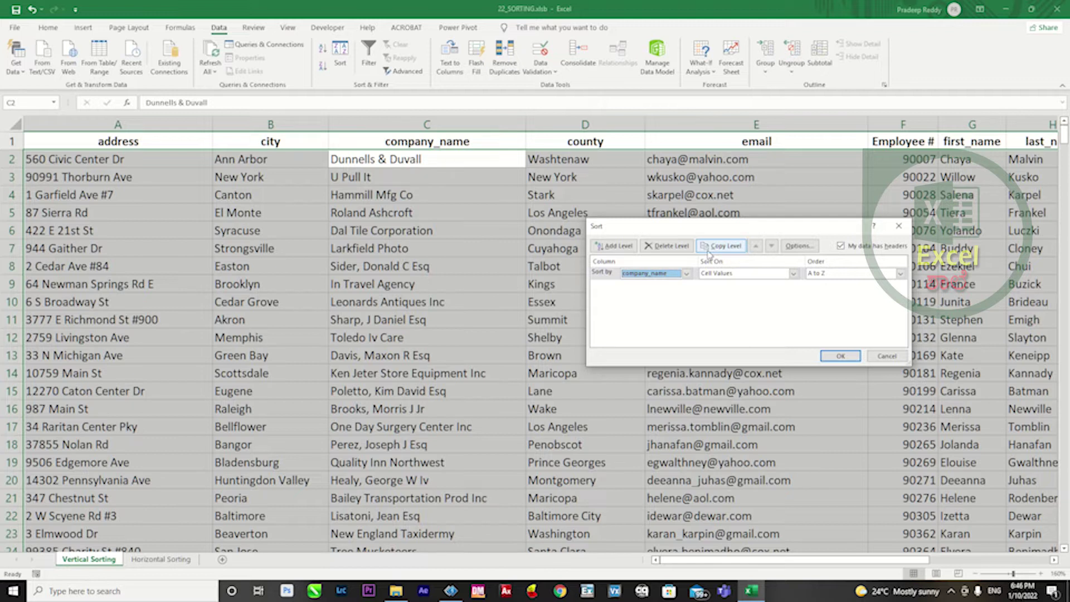
{"action": "left_click", "coordinate": [879, 274]}
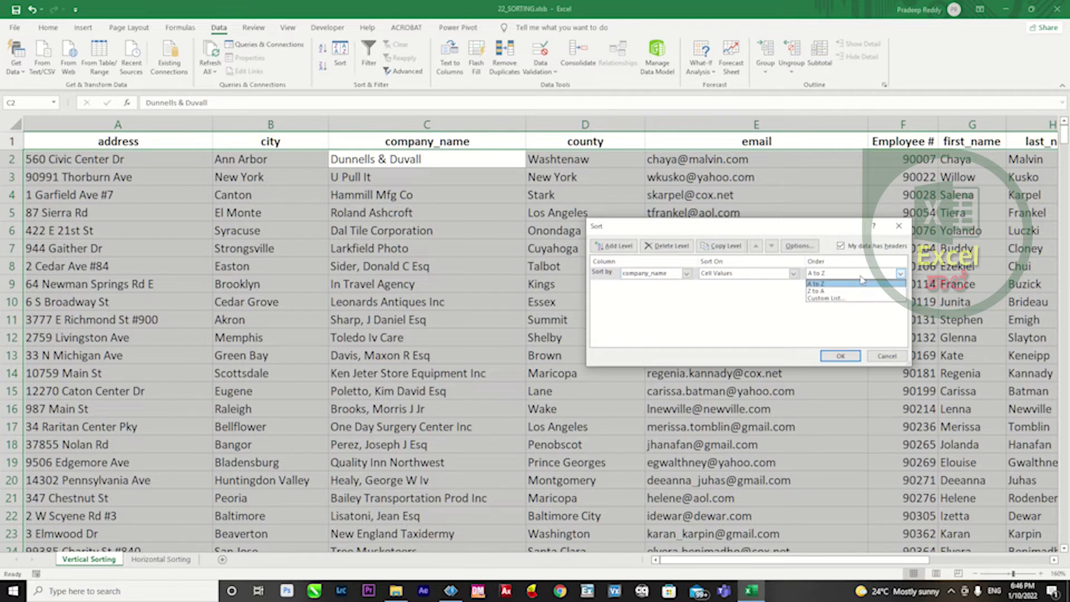
{"action": "left_click", "coordinate": [836, 283]}
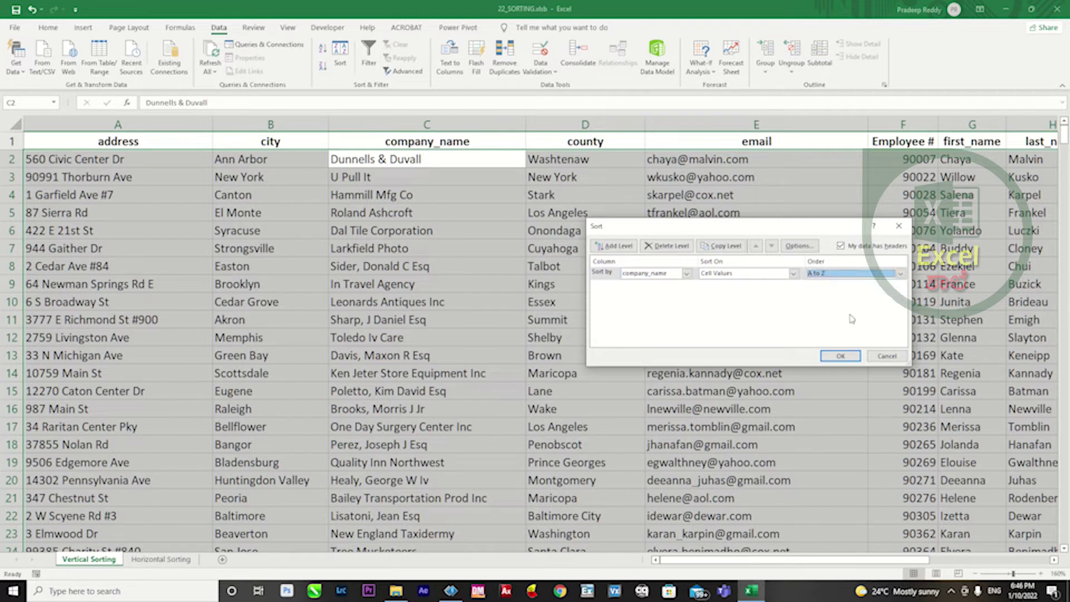
{"action": "left_click", "coordinate": [841, 357]}
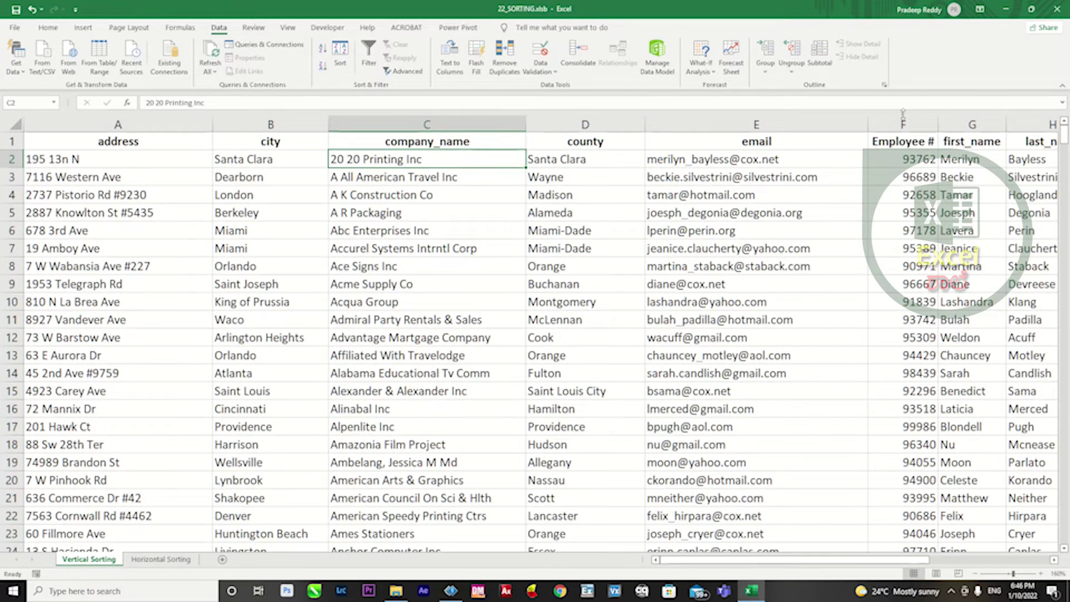
Review the sorted company_name entries and the corresponding Employee # values.
{"action": "left_click_drag", "start_coordinate": [401, 179], "coordinate": [401, 518]}
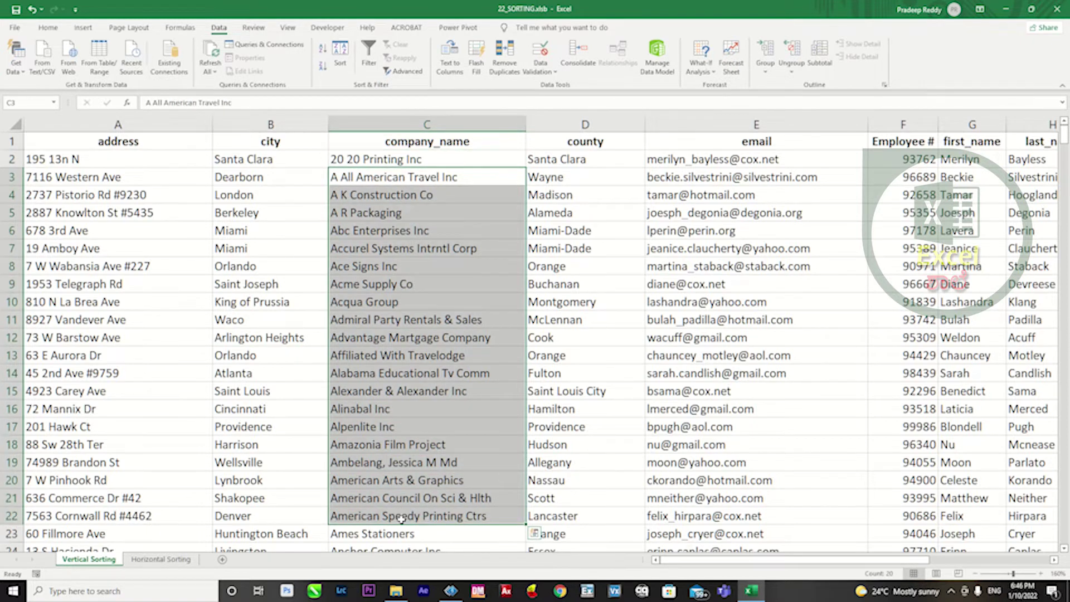
{"action": "left_click", "coordinate": [403, 315]}
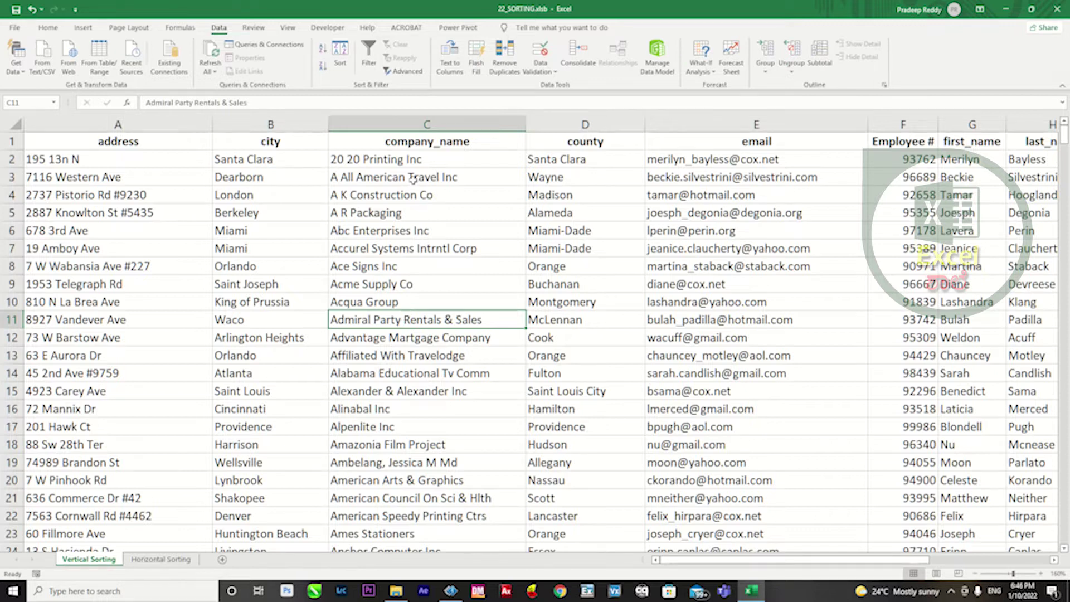
{"action": "left_click_drag", "start_coordinate": [419, 159], "coordinate": [421, 390]}
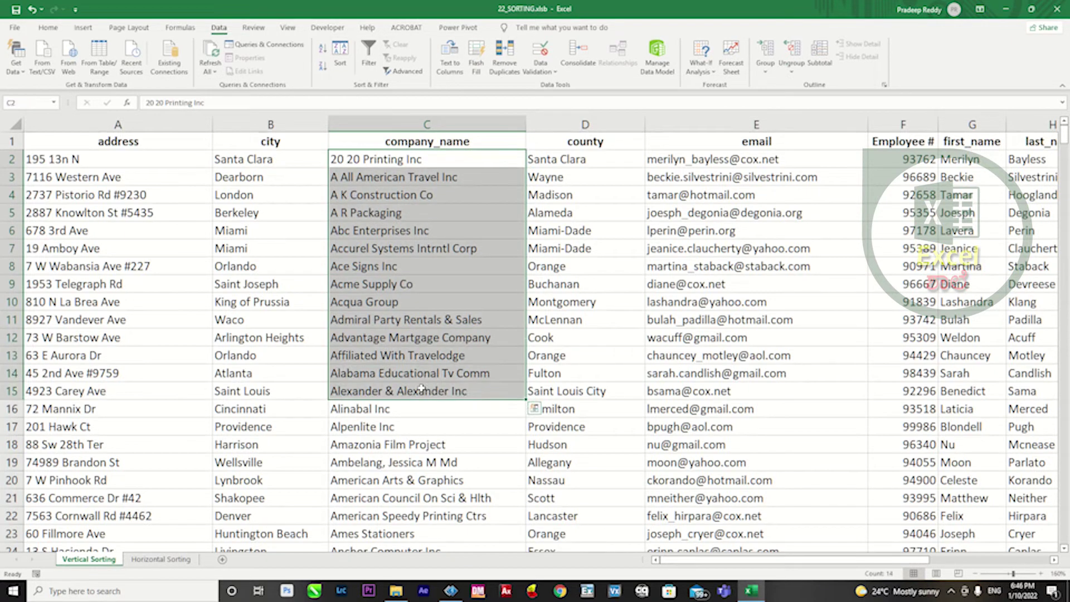
{"action": "left_click_drag", "start_coordinate": [914, 161], "coordinate": [909, 336]}
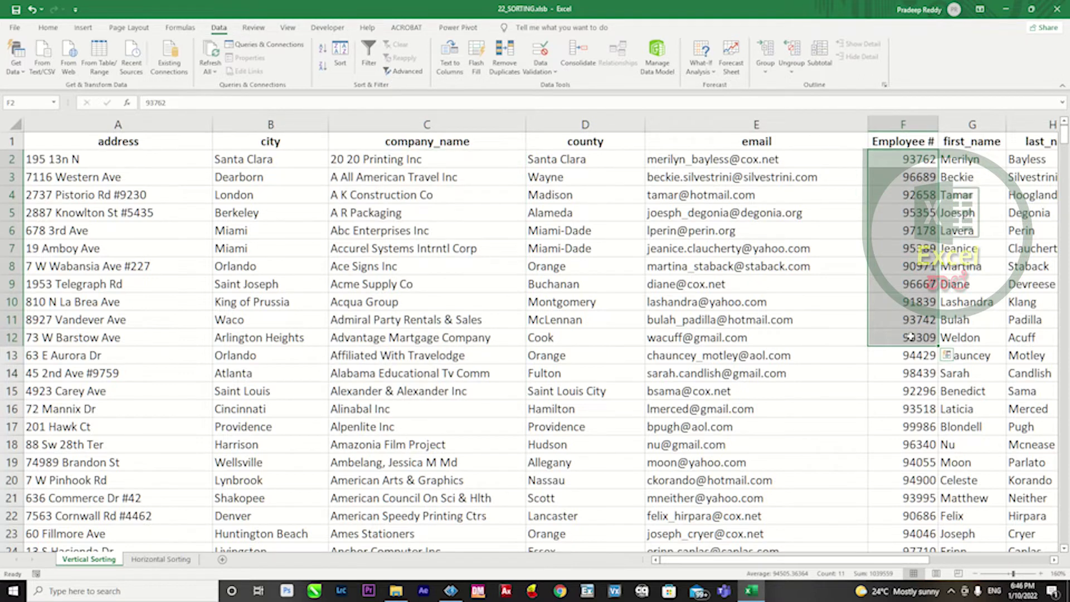
{"action": "left_click_drag", "start_coordinate": [870, 360], "coordinate": [491, 120]}
Review the header row from address to zip, and compare it with the header order on the Horizontal Sorting sheet.
{"action": "left_click", "coordinate": [139, 140]}
{"action": "key", "text": "Right"}
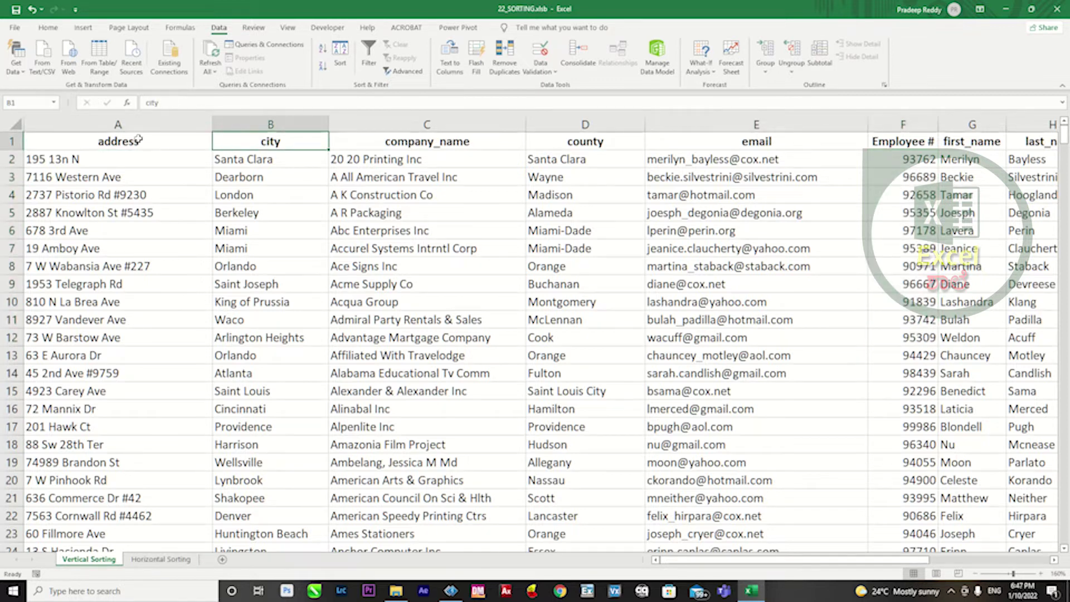
{"action": "key", "text": "ctrl+Right"}
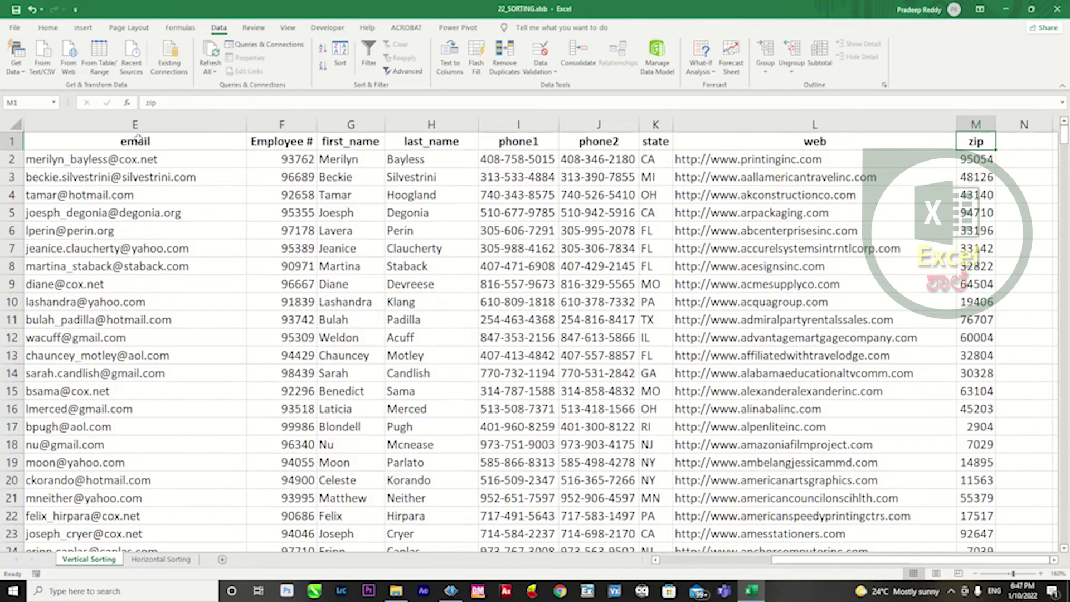
{"action": "key", "text": "ctrl+Left"}
{"action": "key", "text": "ctrl+shift+Right"}
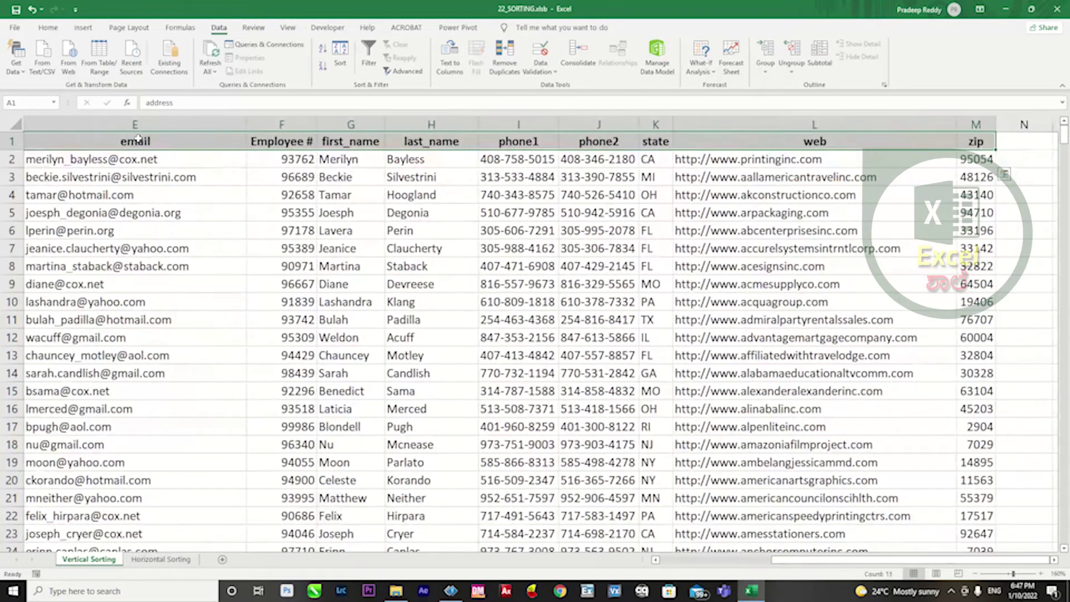
{"action": "key", "text": "Right"}
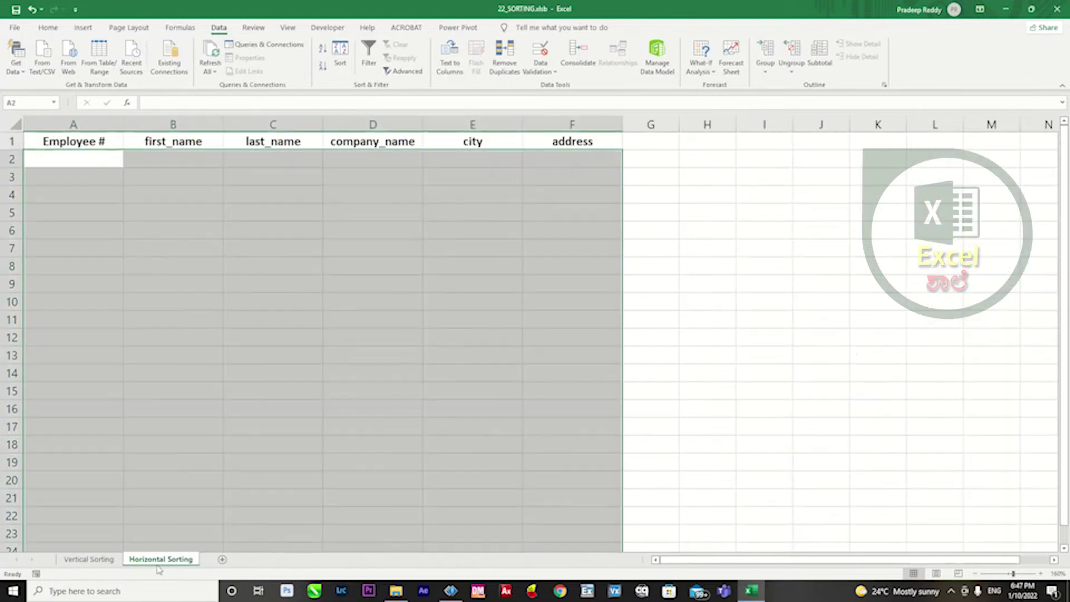
{"action": "left_click", "coordinate": [160, 559]}
{"action": "left_click", "coordinate": [103, 177]}
{"action": "left_click_drag", "start_coordinate": [91, 144], "coordinate": [610, 141]}
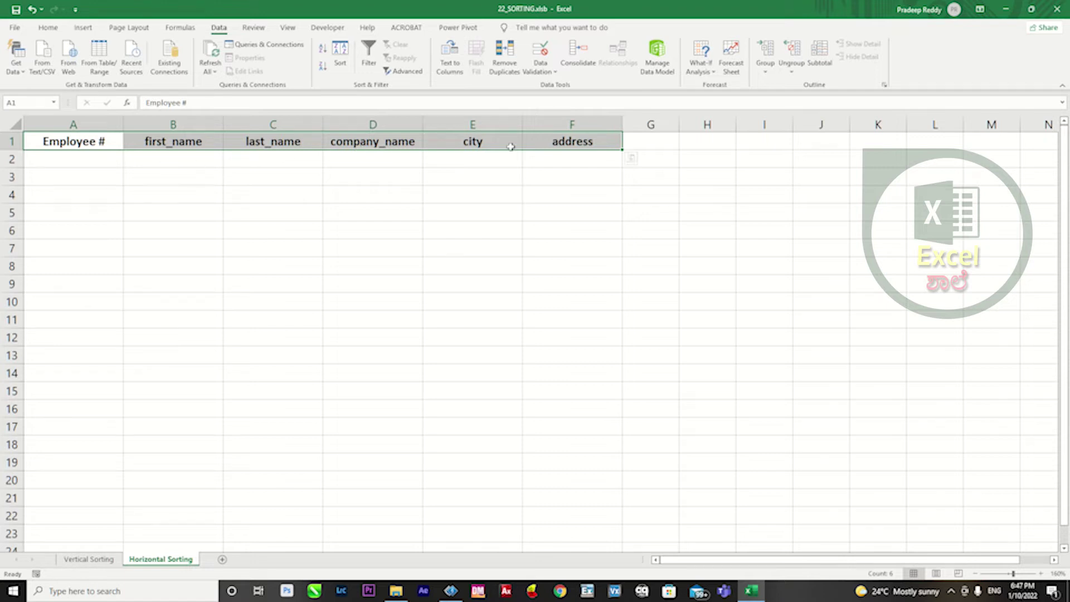
{"action": "left_click", "coordinate": [175, 186]}
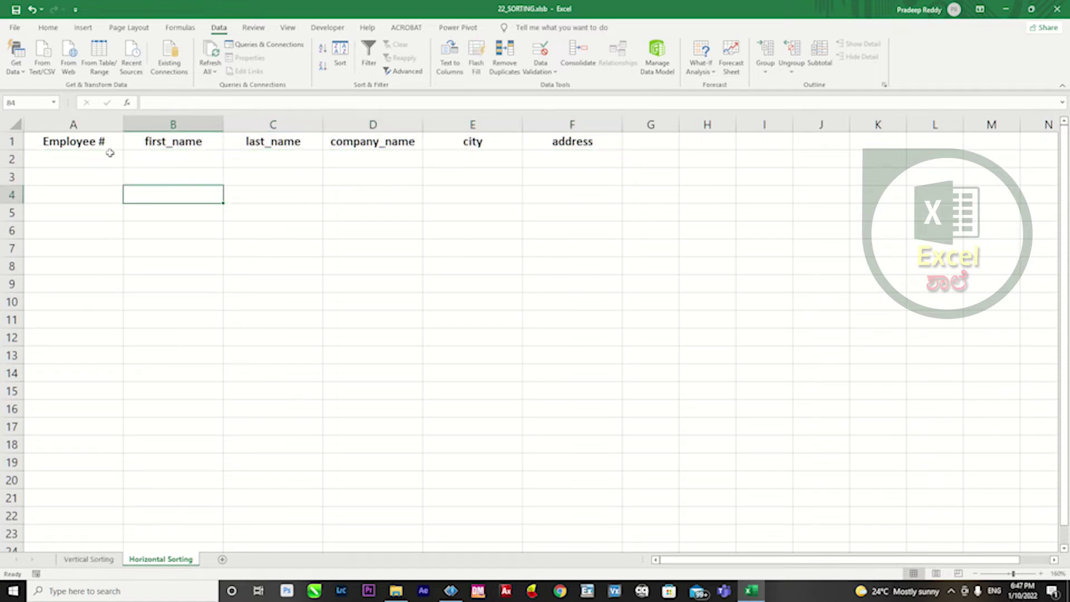
{"action": "left_click_drag", "start_coordinate": [102, 143], "coordinate": [544, 143]}
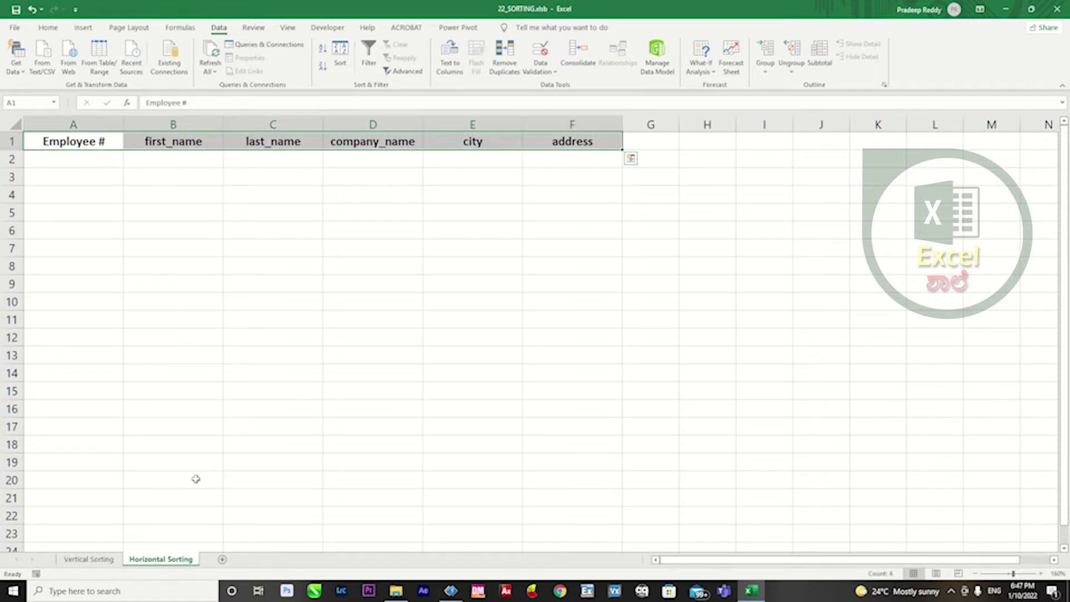
Locate the Employee #, first_name and last_name columns on the Vertical Sorting sheet and look through the Employee # data.
{"action": "left_click", "coordinate": [92, 559]}
{"action": "left_click", "coordinate": [192, 271]}
{"action": "left_click", "coordinate": [97, 143]}
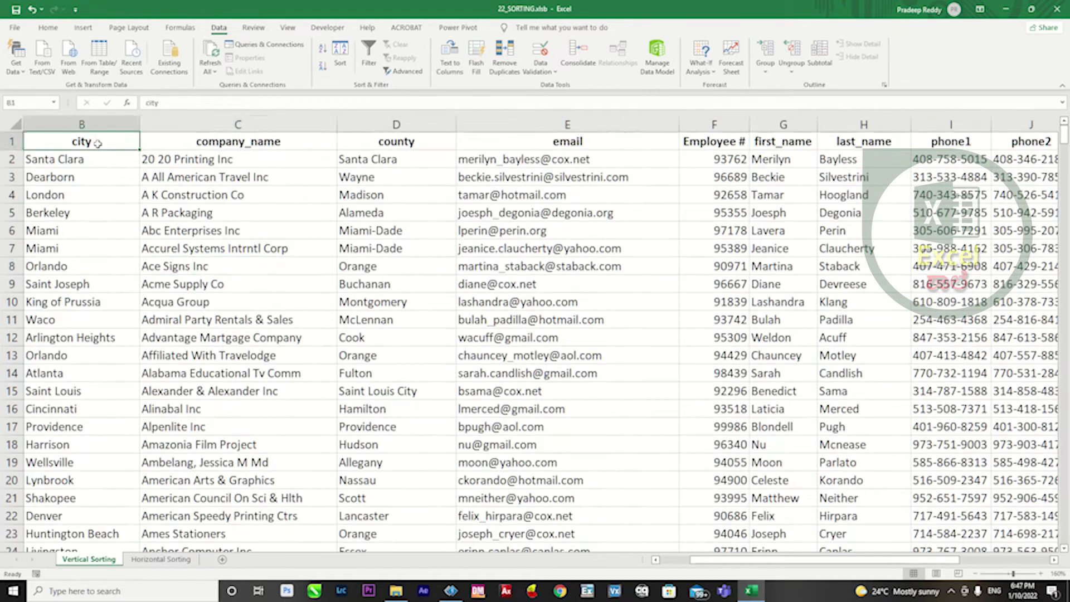
{"action": "key", "text": "Left"}
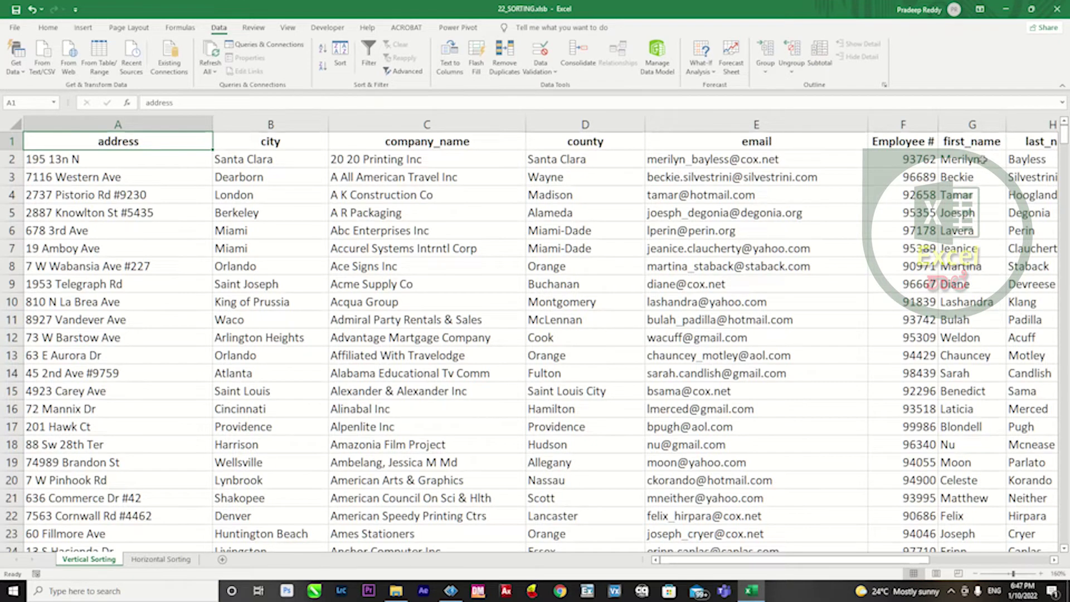
{"action": "left_click", "coordinate": [918, 161]}
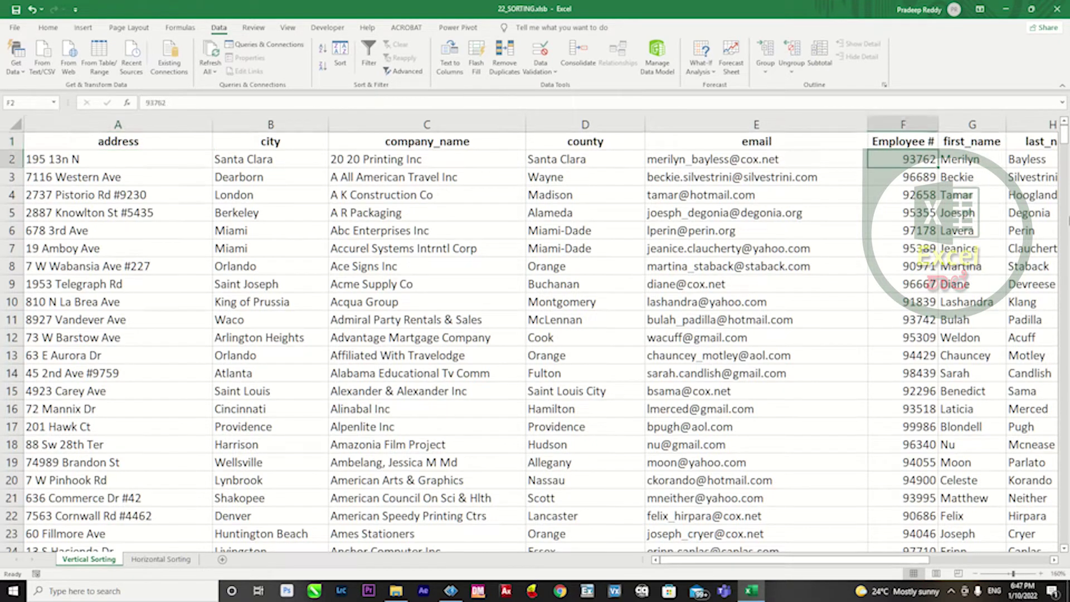
{"action": "key", "text": "ctrl+shift+Down"}
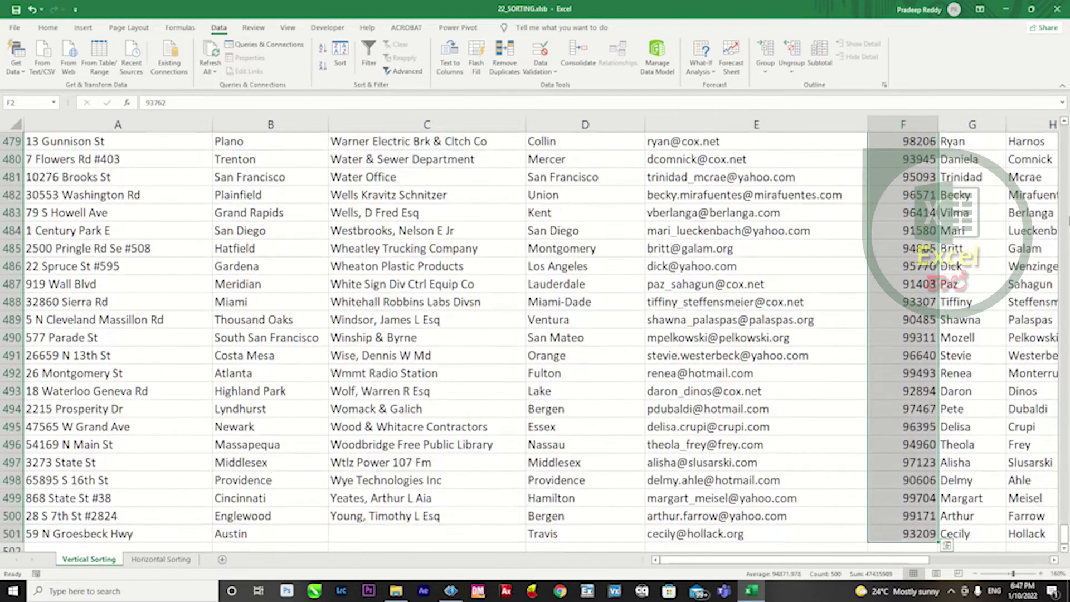
{"action": "key", "text": "ctrl+Up"}
{"action": "key", "text": "Right"}
{"action": "key", "text": "Right"}
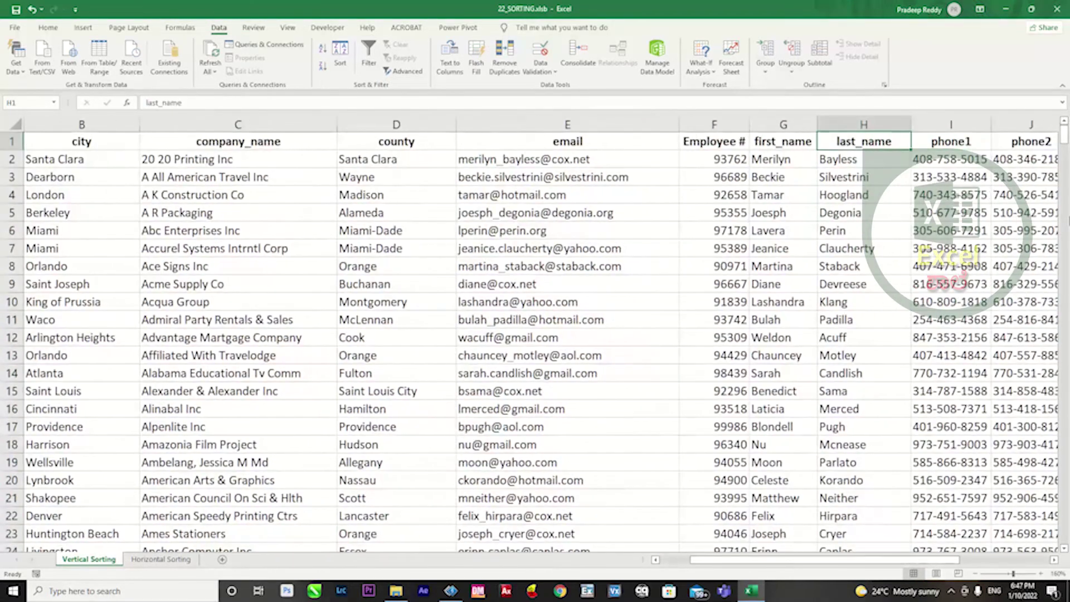
Insert a blank row of cells above the address-to-zip headers and select the shifted header row.
{"action": "key", "text": "ctrl+Left"}
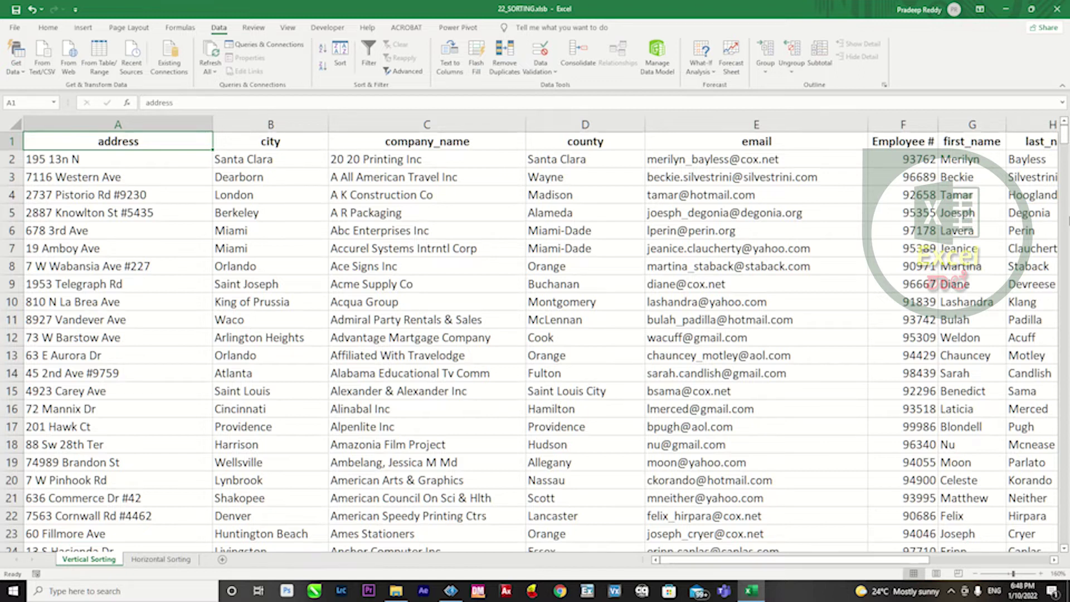
{"action": "key", "text": "ctrl+shift+Right"}
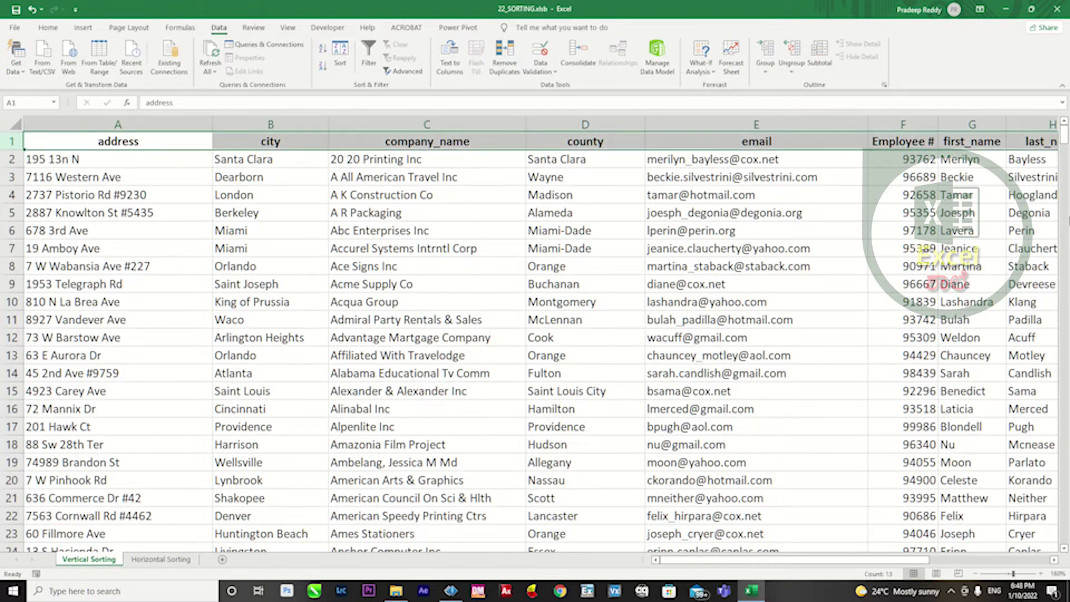
{"action": "key", "text": "ctrl+shift+plus"}
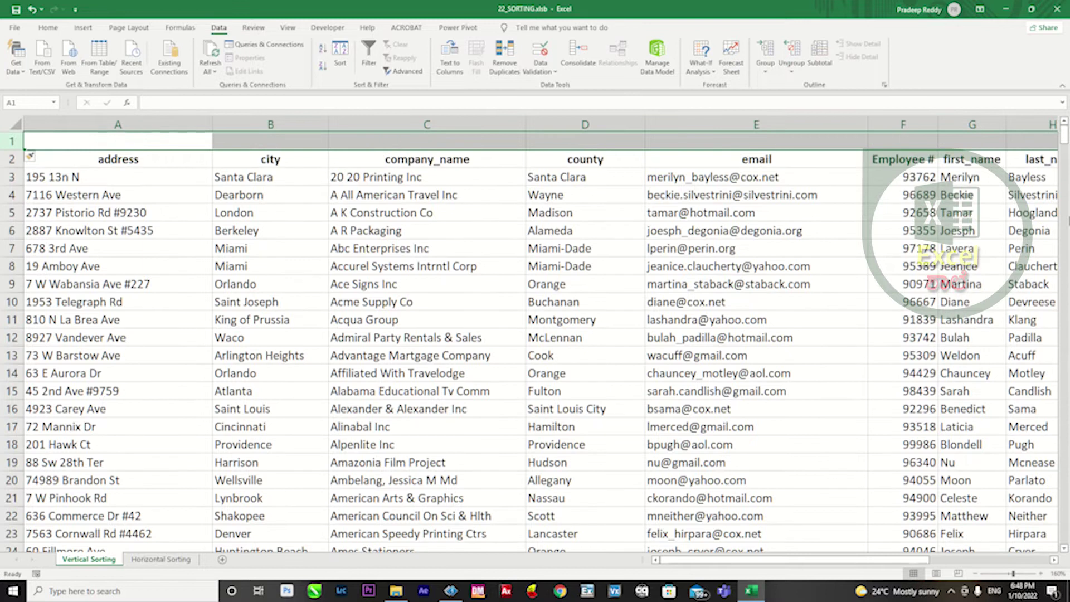
{"action": "key", "text": "Down"}
{"action": "key", "text": "shift+space"}
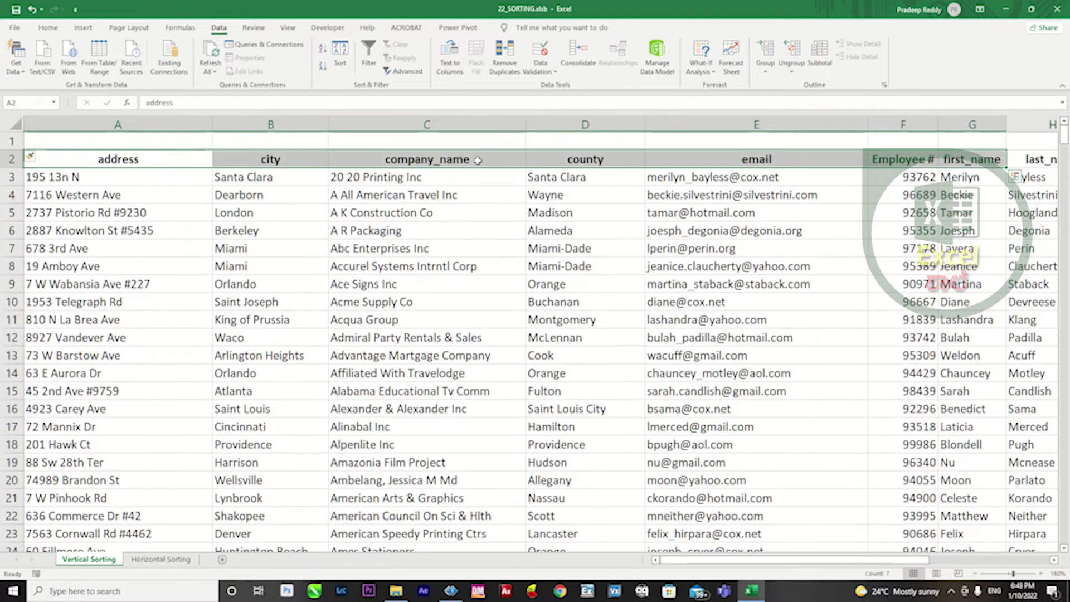
Check the header order on the Horizontal Sorting sheet and return to the blank cell A1 on the Vertical Sorting sheet.
{"action": "left_click", "coordinate": [114, 159]}
{"action": "left_click", "coordinate": [160, 559]}
{"action": "left_click", "coordinate": [88, 208]}
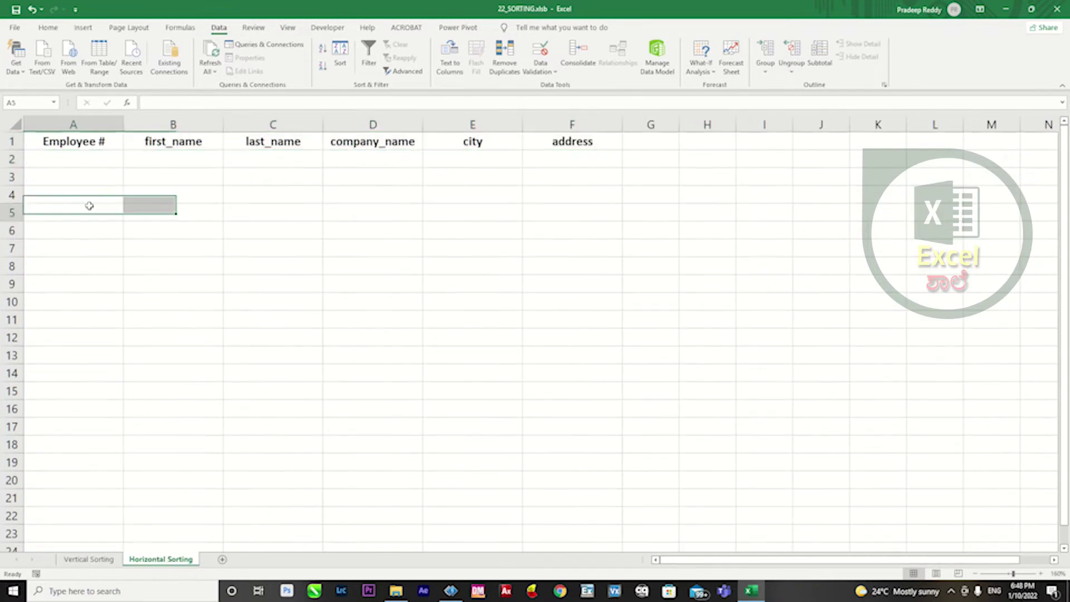
{"action": "left_click", "coordinate": [112, 561]}
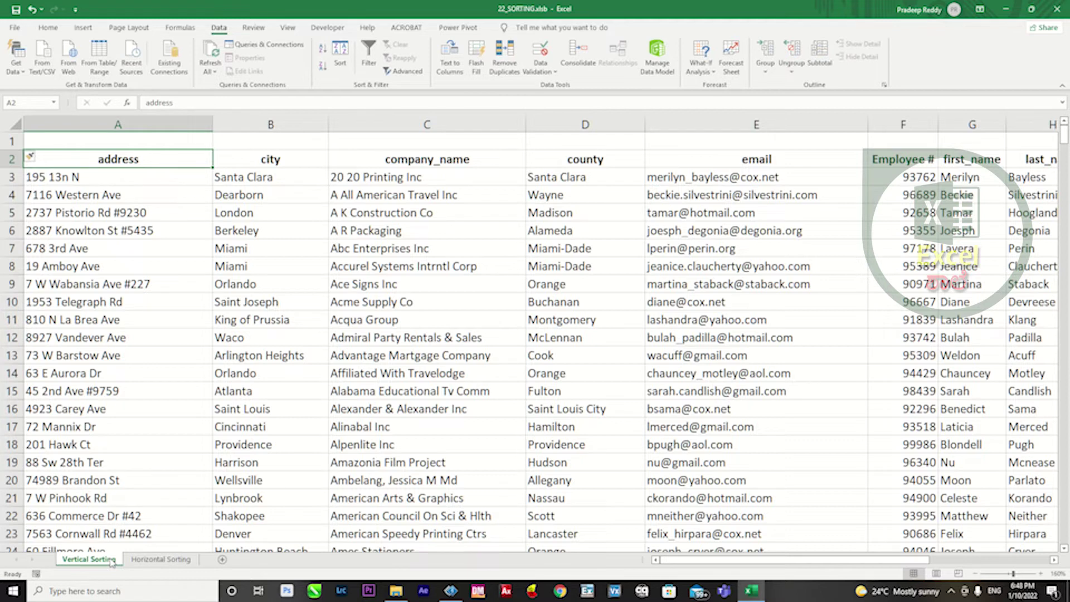
{"action": "key", "text": "Up"}
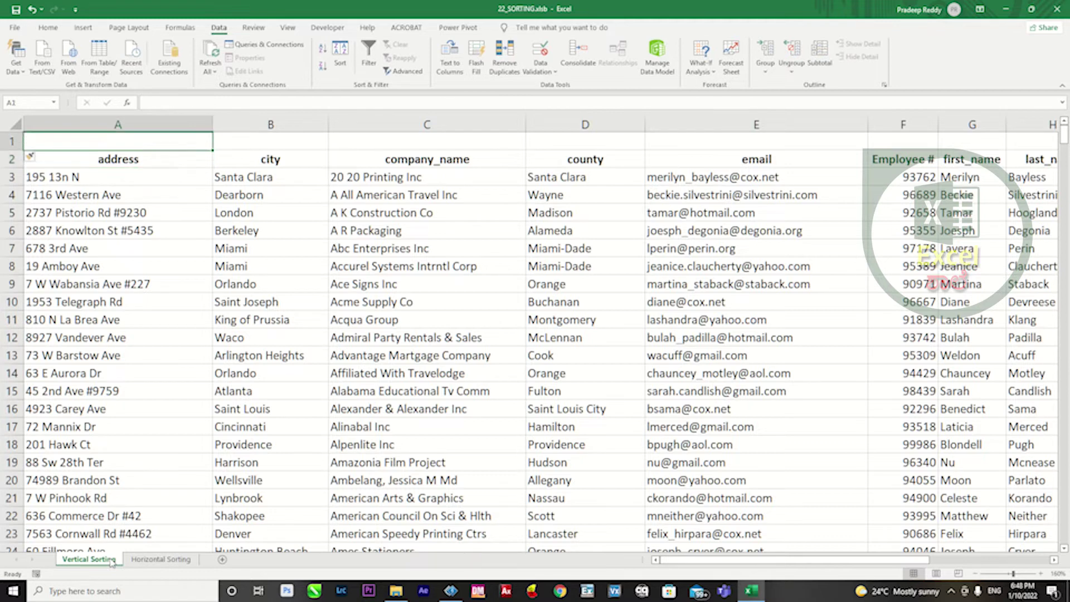
Enter a MATCH formula in A1 that looks up A2 in 'Horizontal Sorting'!$A$1:$F$1 with exact match type 0.
{"action": "type", "text": "="}
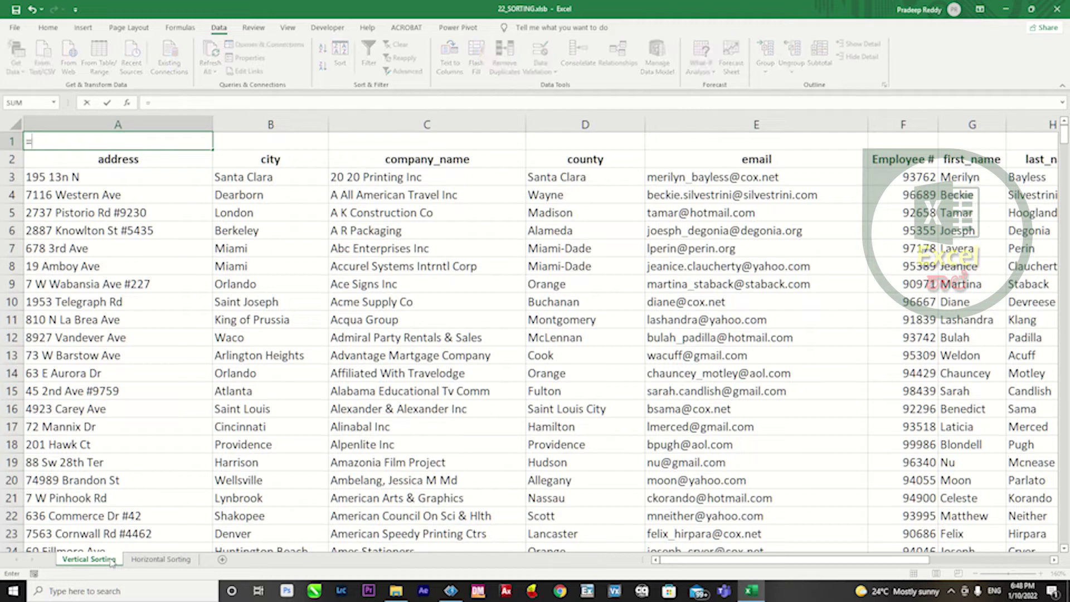
{"action": "type", "text": "mat"}
{"action": "key", "text": "Tab"}
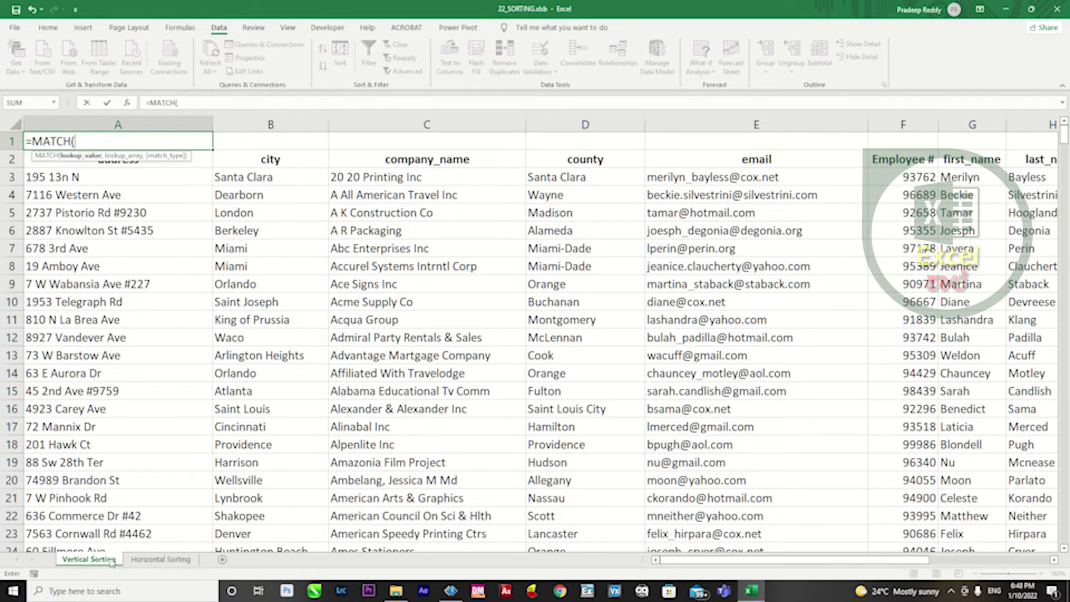
{"action": "key", "text": "Down"}
{"action": "type", "text": ","}
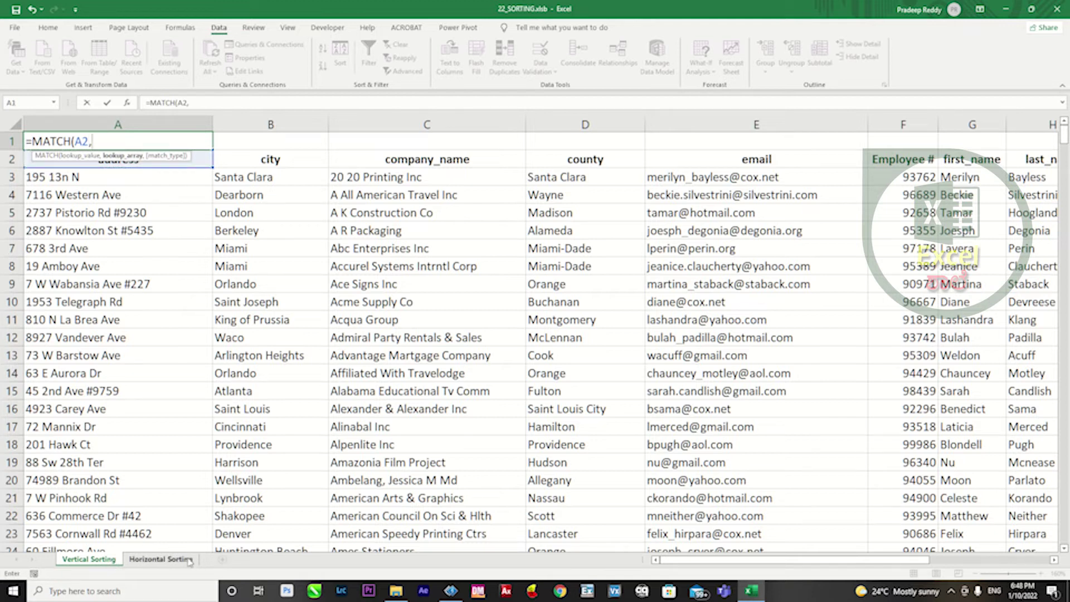
{"action": "left_click", "coordinate": [160, 559]}
{"action": "left_click_drag", "start_coordinate": [72, 142], "coordinate": [542, 146]}
{"action": "key", "text": "F4"}
{"action": "type", "text": ","}
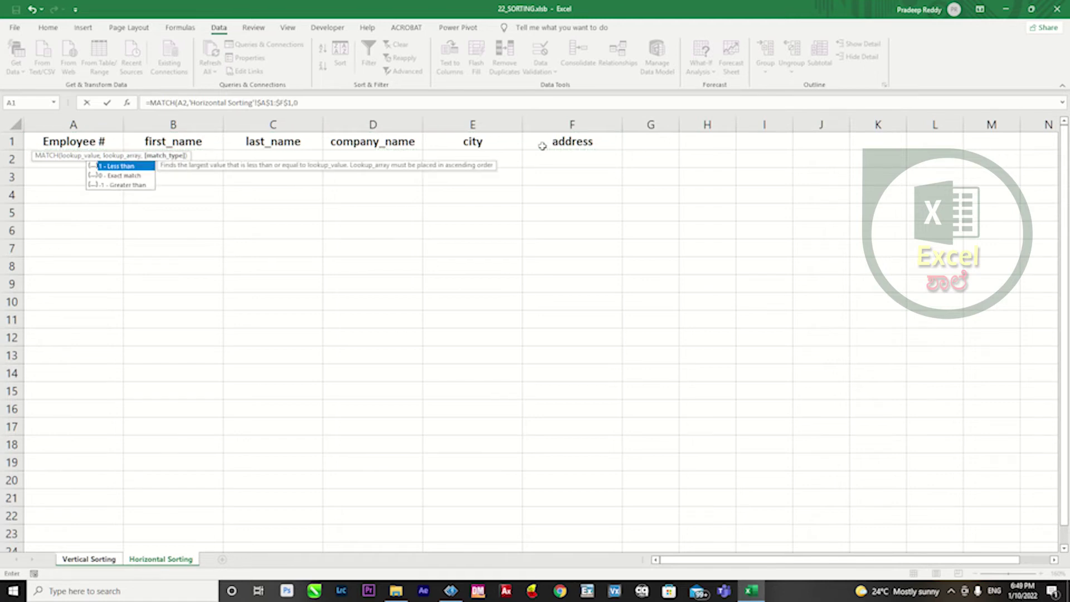
{"action": "type", "text": "0)"}
{"action": "key", "text": "Return"}
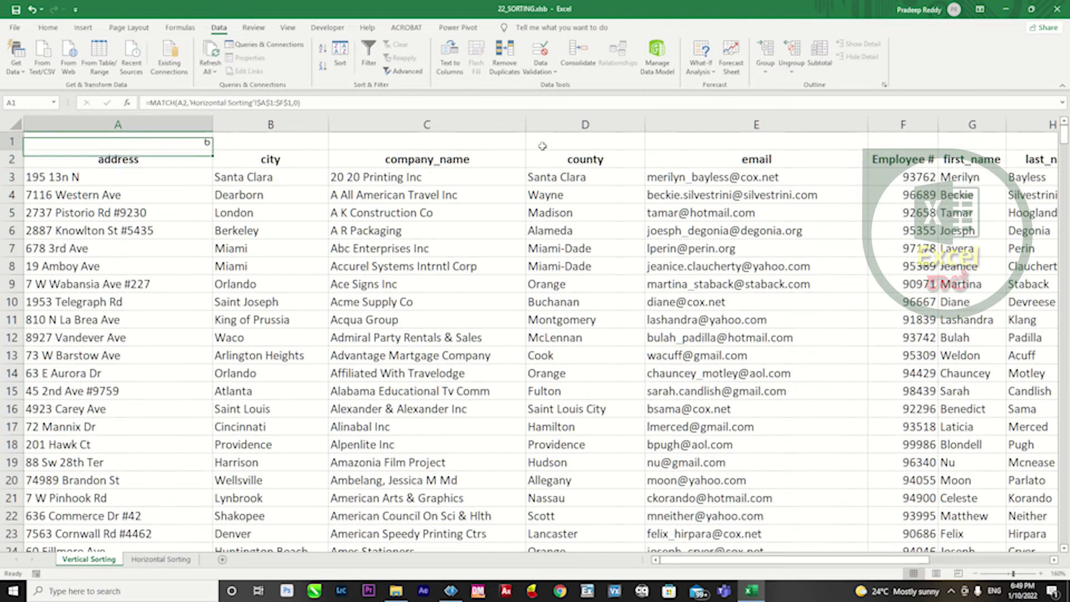
Check the header range A1:F1 on the Horizontal Sorting sheet, and fill the MATCH formula across row 1 to the zip column.
{"action": "left_click", "coordinate": [151, 561]}
{"action": "left_click_drag", "start_coordinate": [599, 140], "coordinate": [92, 142]}
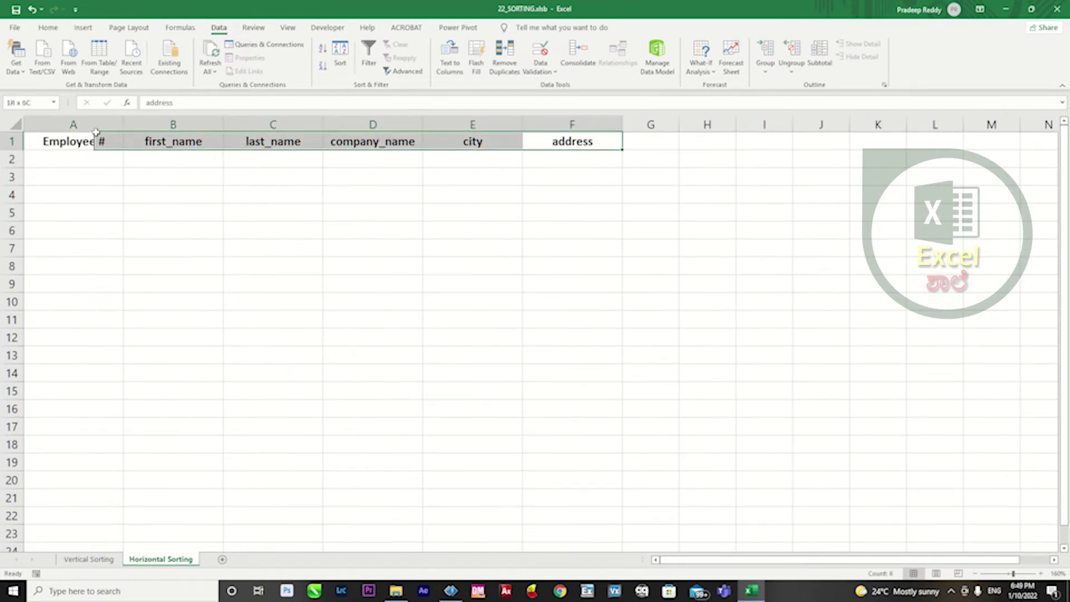
{"action": "left_click", "coordinate": [104, 559]}
{"action": "left_click_drag", "start_coordinate": [212, 149], "coordinate": [980, 143]}
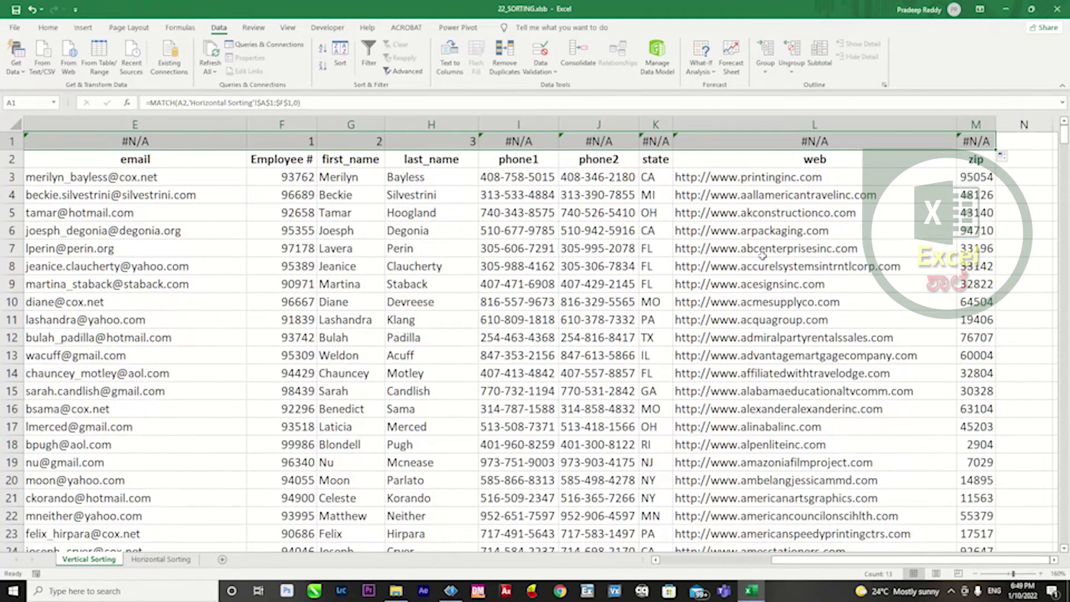
Examine the MATCH results above each header along row 1 and return to A1.
{"action": "key", "text": "ctrl+Home"}
{"action": "key", "text": "Right"}
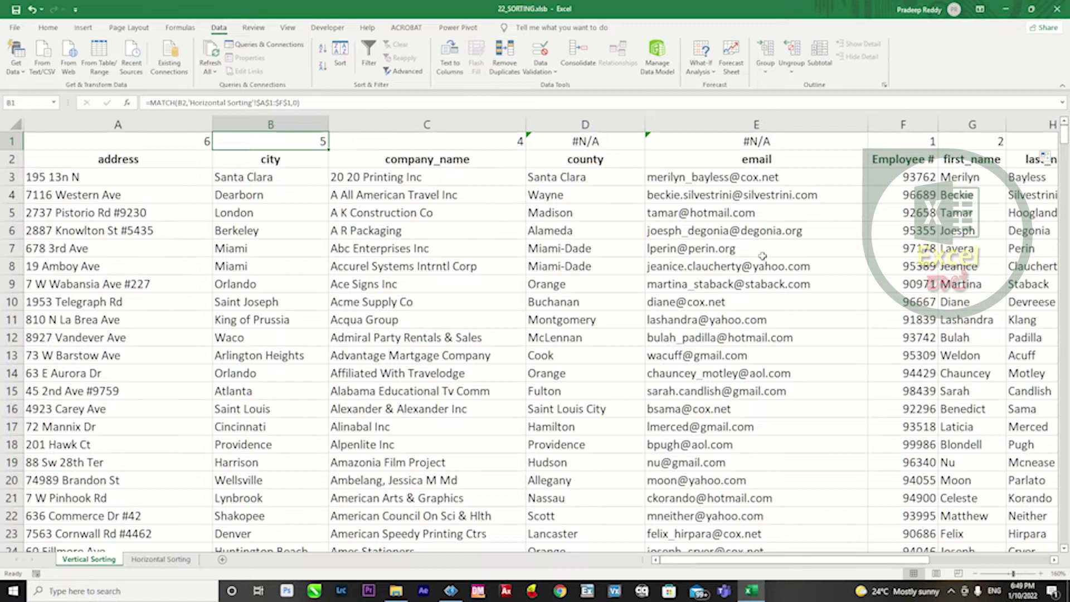
{"action": "key", "text": "Right"}
{"action": "key", "text": "Right"}
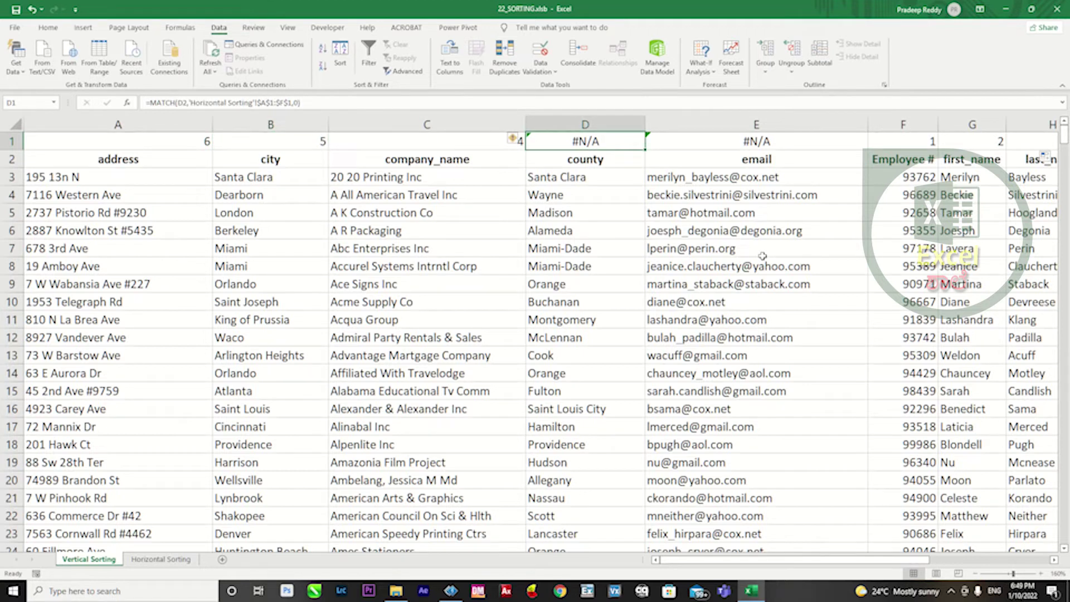
{"action": "key", "text": "Right"}
{"action": "key", "text": "Right"}
{"action": "key", "text": "Right"}
{"action": "key", "text": "Right"}
{"action": "key", "text": "Right"}
{"action": "key", "text": "Right"}
{"action": "key", "text": "Right"}
{"action": "key", "text": "Right"}
{"action": "key", "text": "Right"}
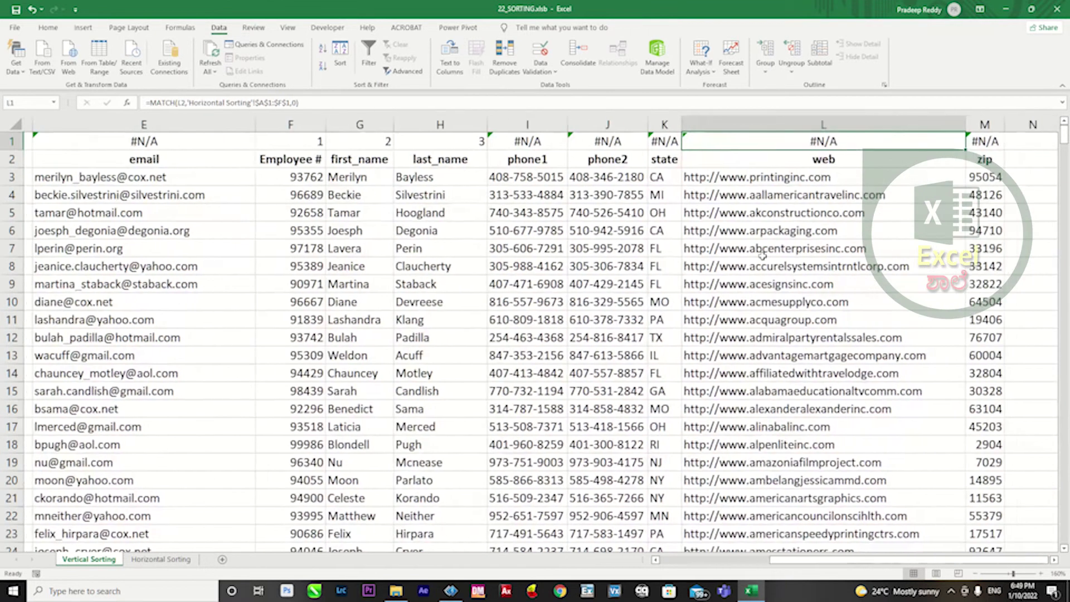
{"action": "key", "text": "ctrl+Left"}
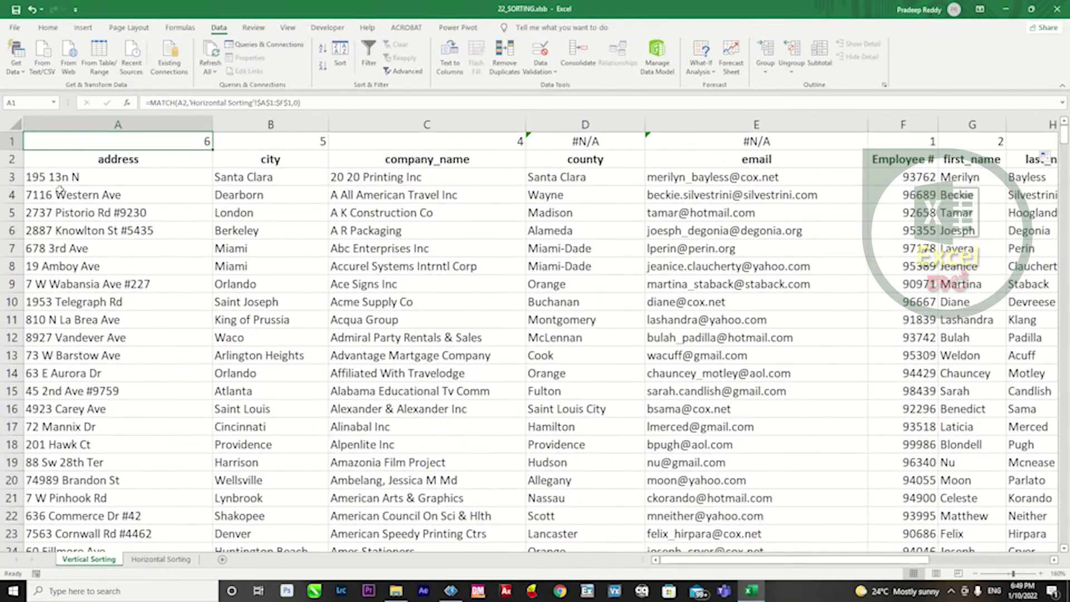
Select the whole table including the MATCH row, and set up a custom sort oriented left to right.
{"action": "key", "text": "ctrl+shift+Right"}
{"action": "key", "text": "ctrl+shift+Down"}
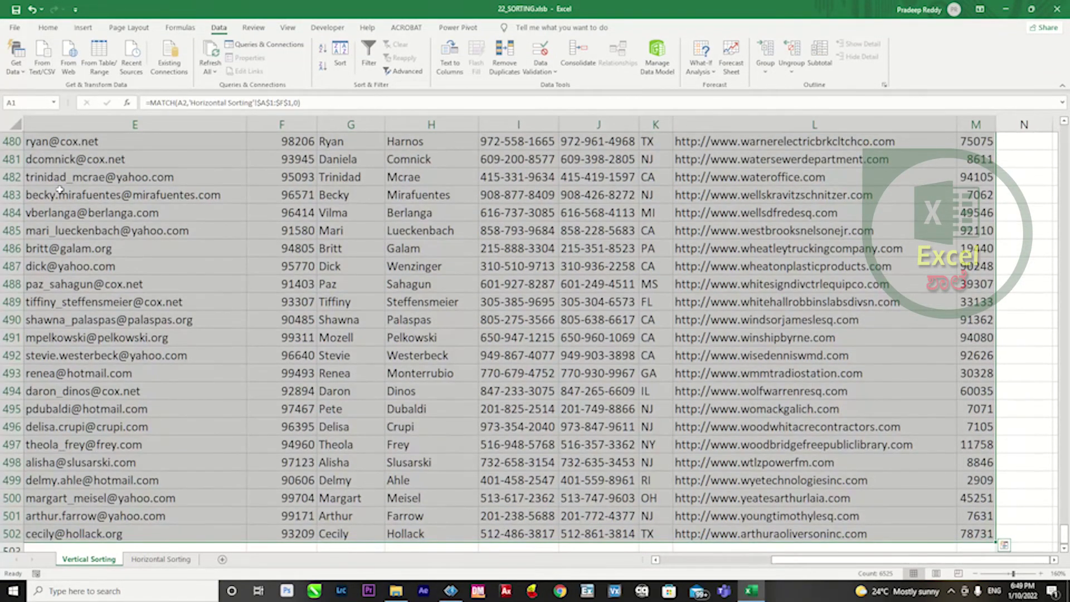
{"action": "left_click_drag", "start_coordinate": [1063, 534], "coordinate": [1063, 133]}
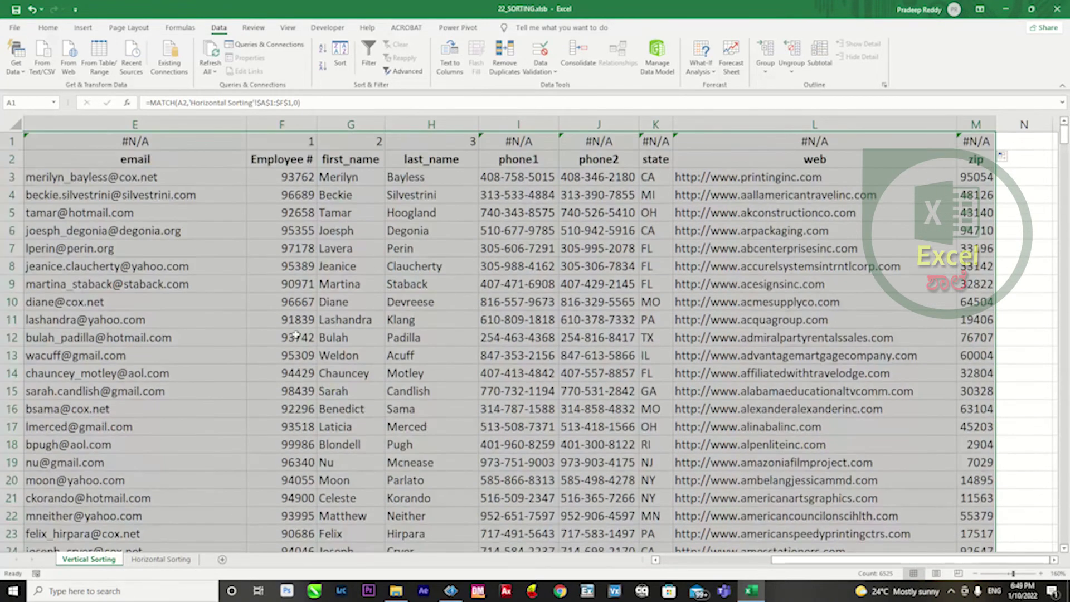
{"action": "left_click", "coordinate": [342, 54]}
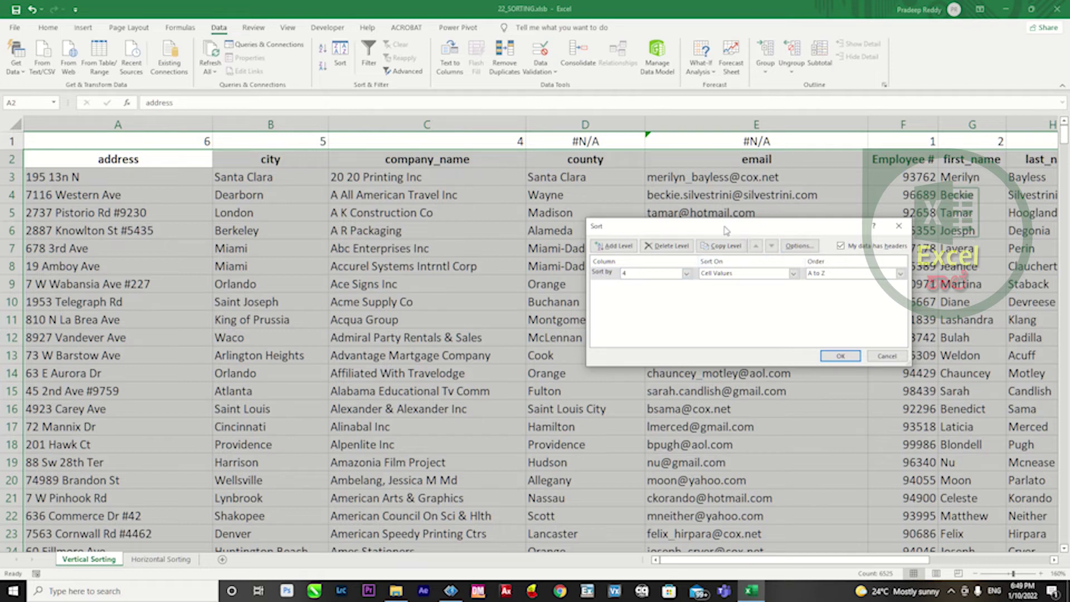
{"action": "left_click", "coordinate": [798, 246]}
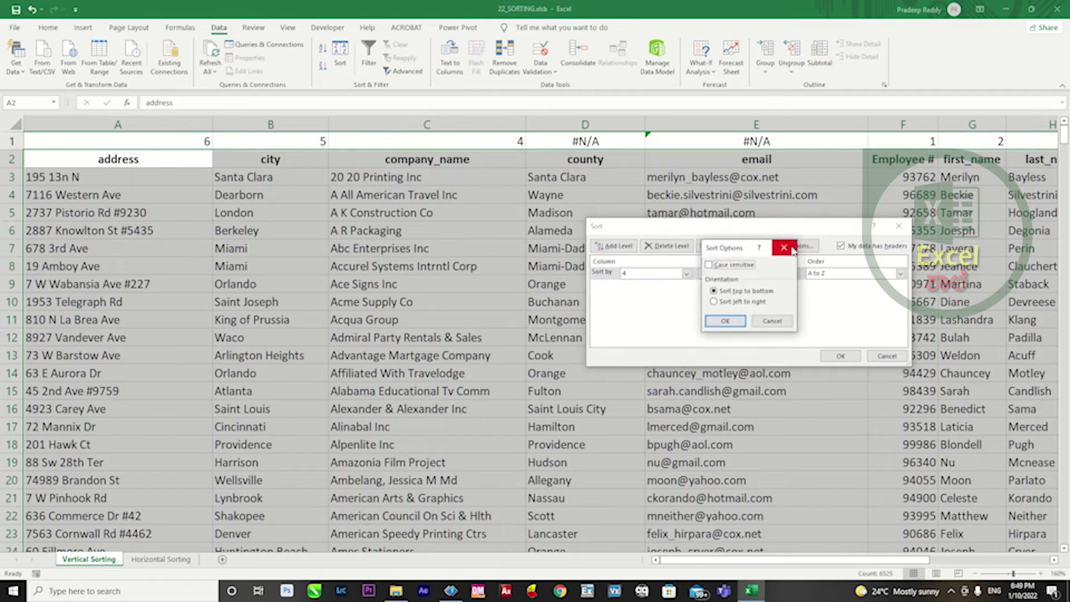
{"action": "left_click", "coordinate": [734, 303]}
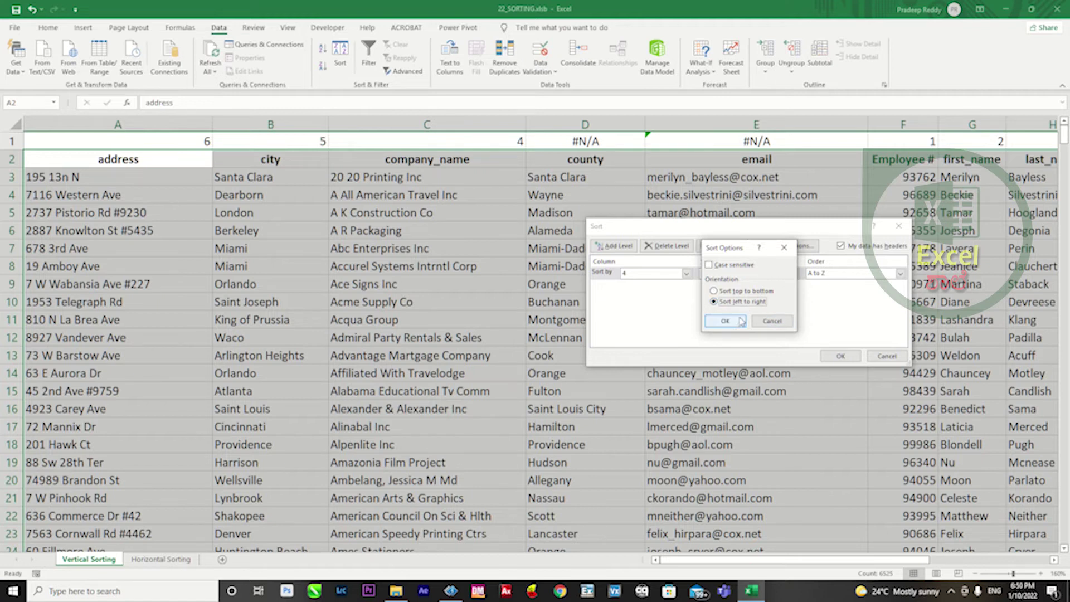
{"action": "left_click", "coordinate": [724, 321]}
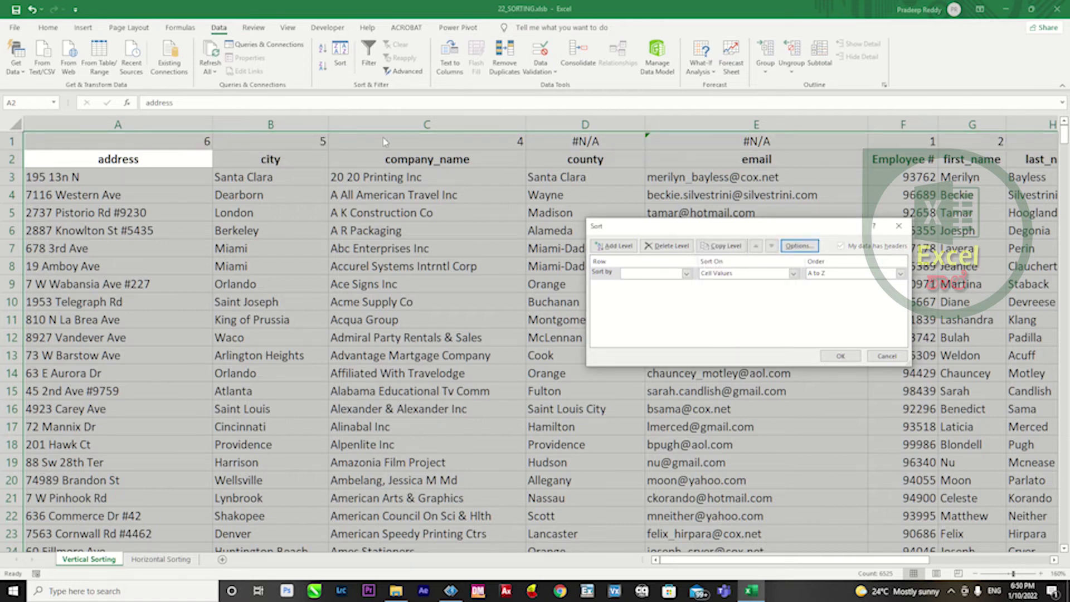
Sort the columns by Row 1 cell values from smallest to largest, and check the resulting number order.
{"action": "left_click", "coordinate": [608, 270]}
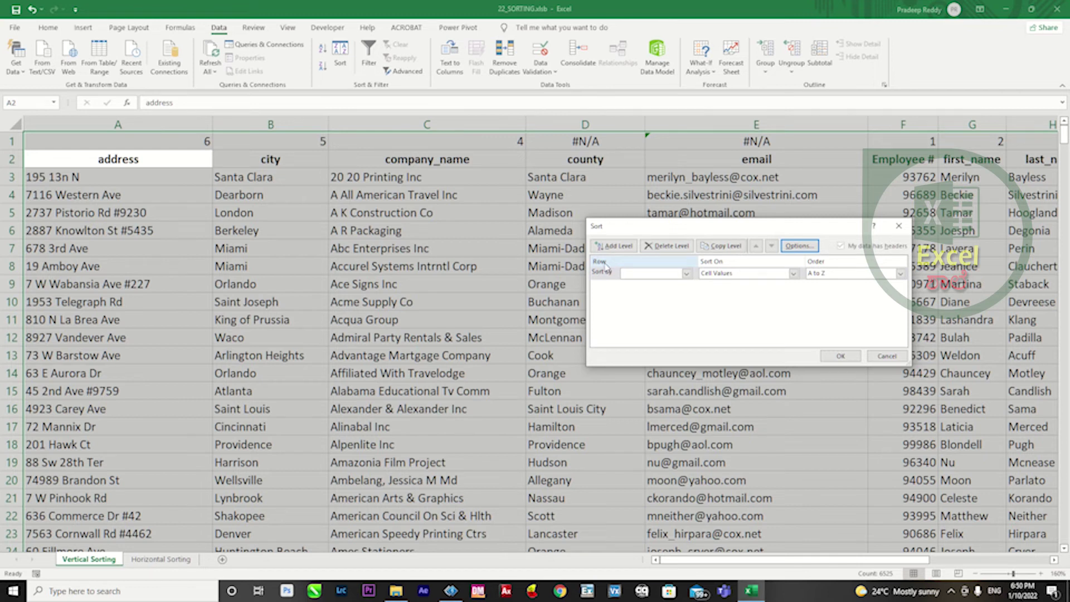
{"action": "left_click", "coordinate": [677, 274]}
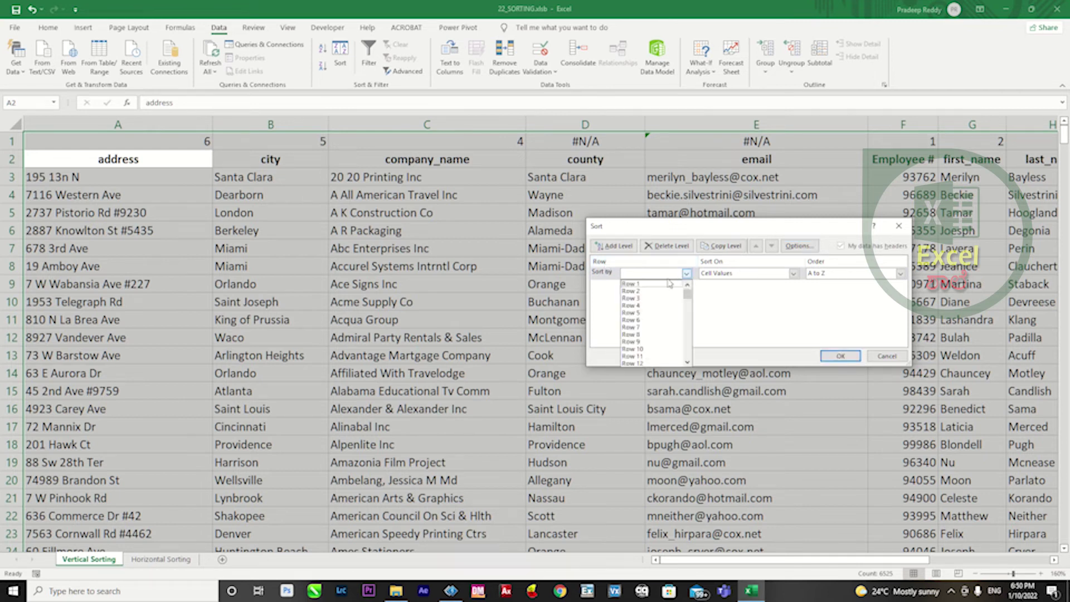
{"action": "left_click", "coordinate": [660, 284]}
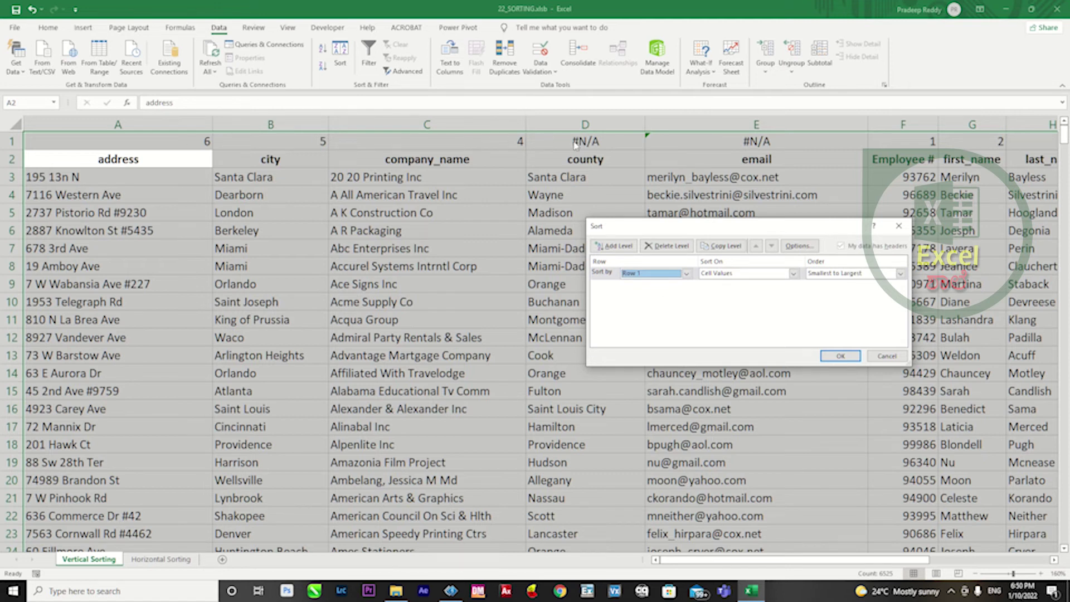
{"action": "left_click", "coordinate": [894, 276]}
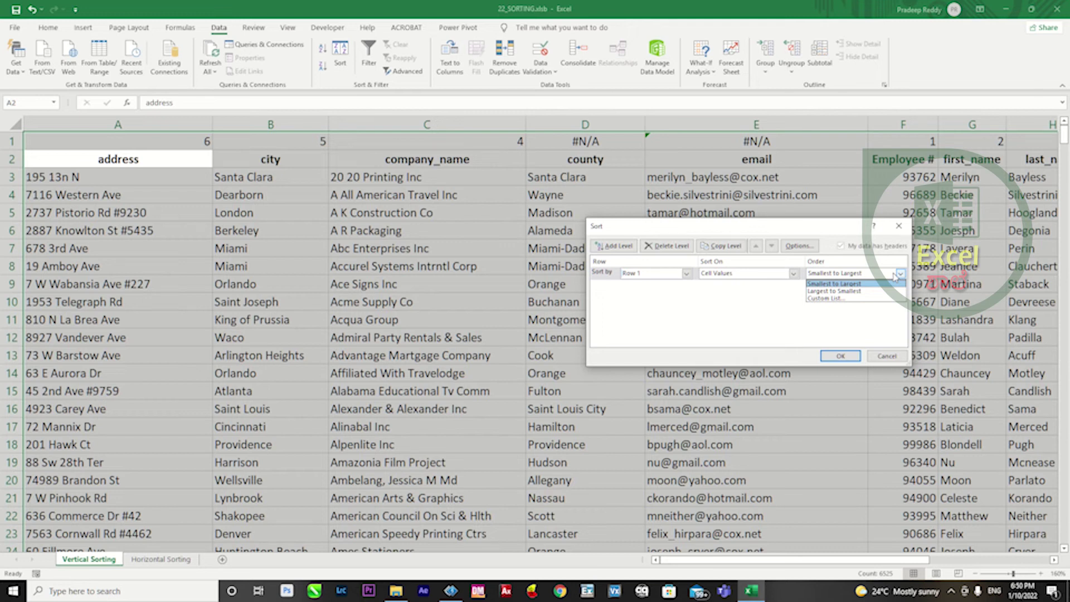
{"action": "left_click", "coordinate": [861, 284]}
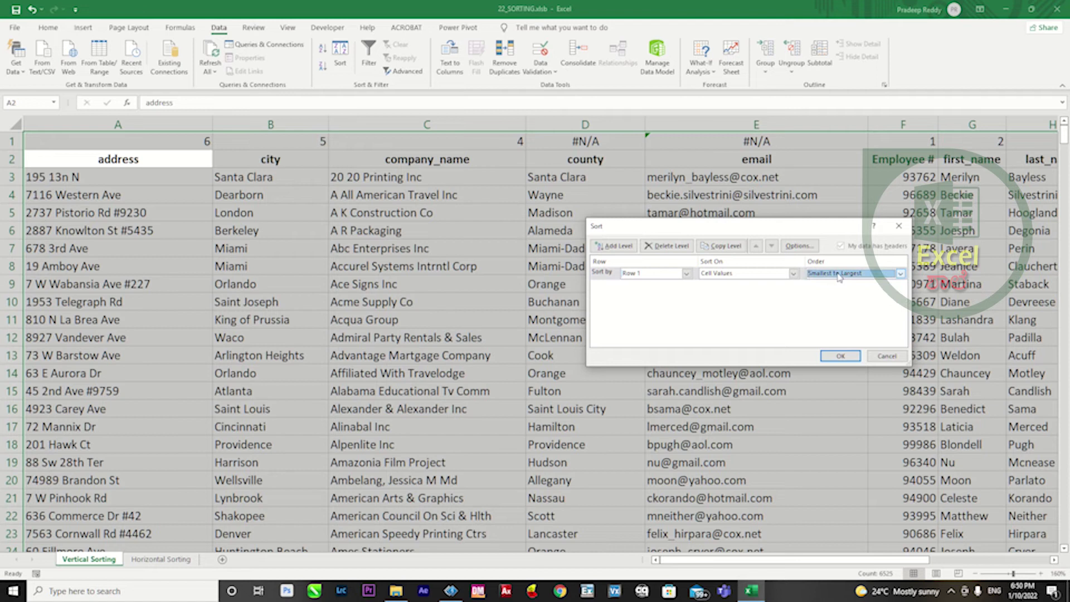
{"action": "left_click", "coordinate": [839, 356]}
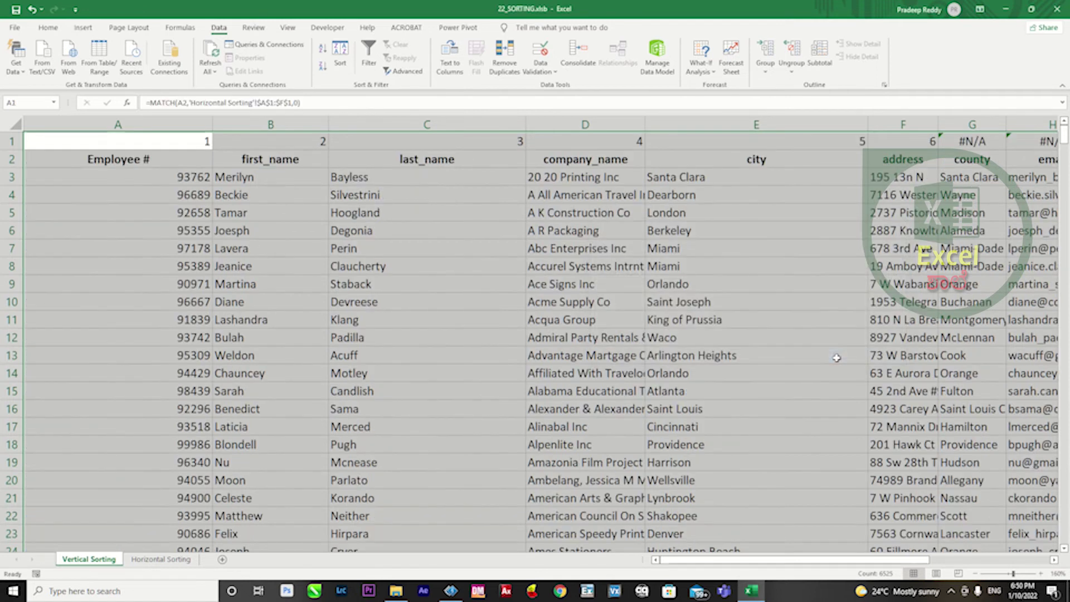
{"action": "left_click", "coordinate": [210, 213]}
{"action": "left_click_drag", "start_coordinate": [139, 144], "coordinate": [914, 145]}
Copy the Employee # through address columns, from their headers in row 2 down to the last record.
{"action": "left_click", "coordinate": [99, 162]}
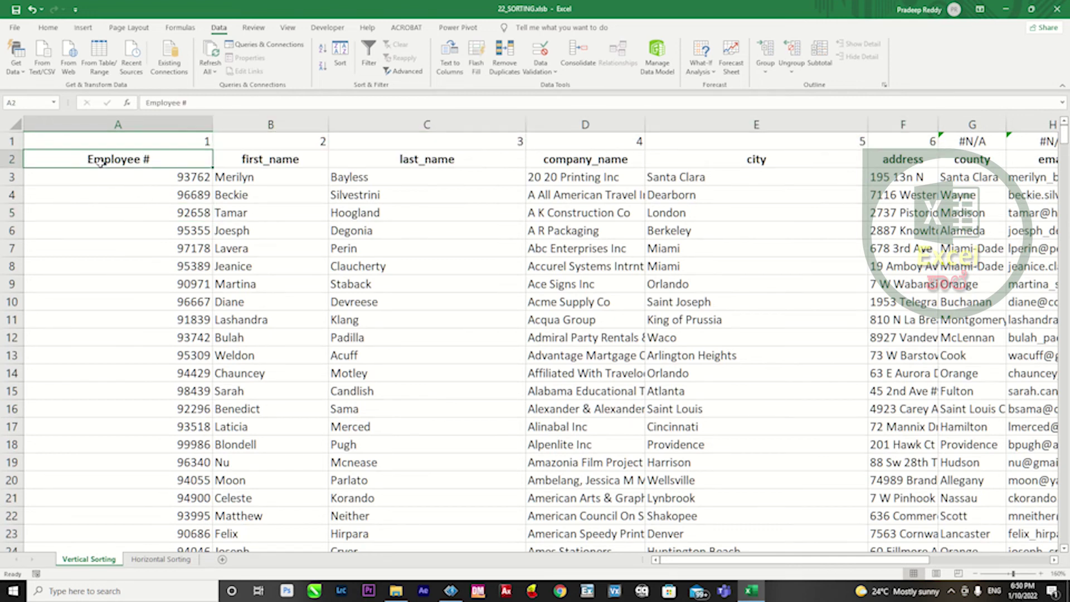
{"action": "key", "text": "shift+Right"}
{"action": "key", "text": "shift+Right"}
{"action": "key", "text": "shift+Right"}
{"action": "key", "text": "shift+Right"}
{"action": "key", "text": "shift+Right"}
{"action": "key", "text": "shift+Left"}
{"action": "key", "text": "shift+Right"}
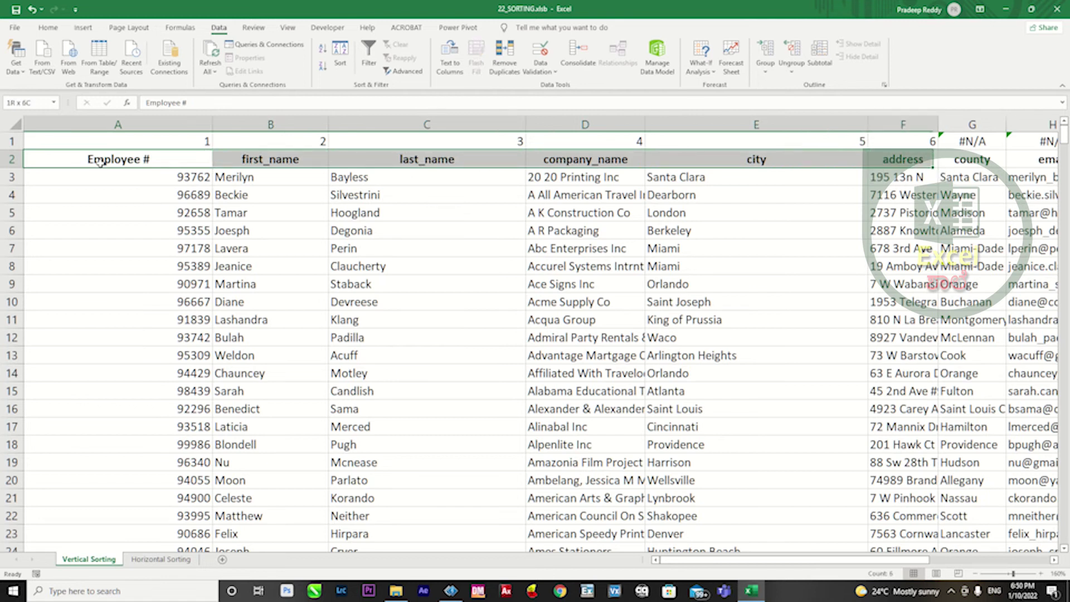
{"action": "key", "text": "ctrl+shift+Down"}
{"action": "key", "text": "ctrl+c"}
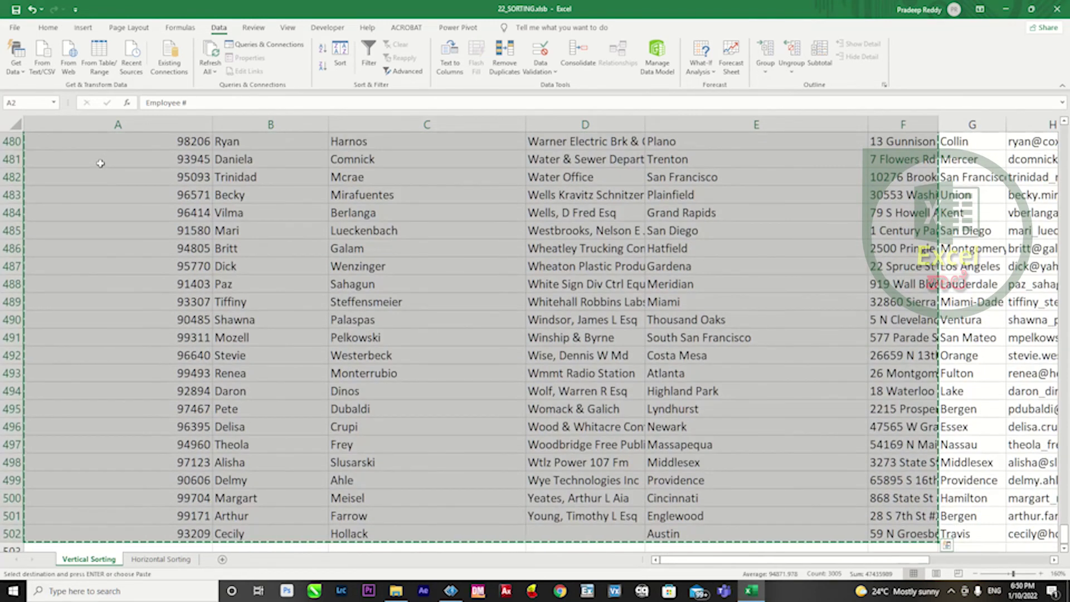
Paste the copied columns into the Horizontal Sorting sheet starting at A2.
{"action": "key", "text": "ctrl+Page_Down"}
{"action": "left_click", "coordinate": [71, 161]}
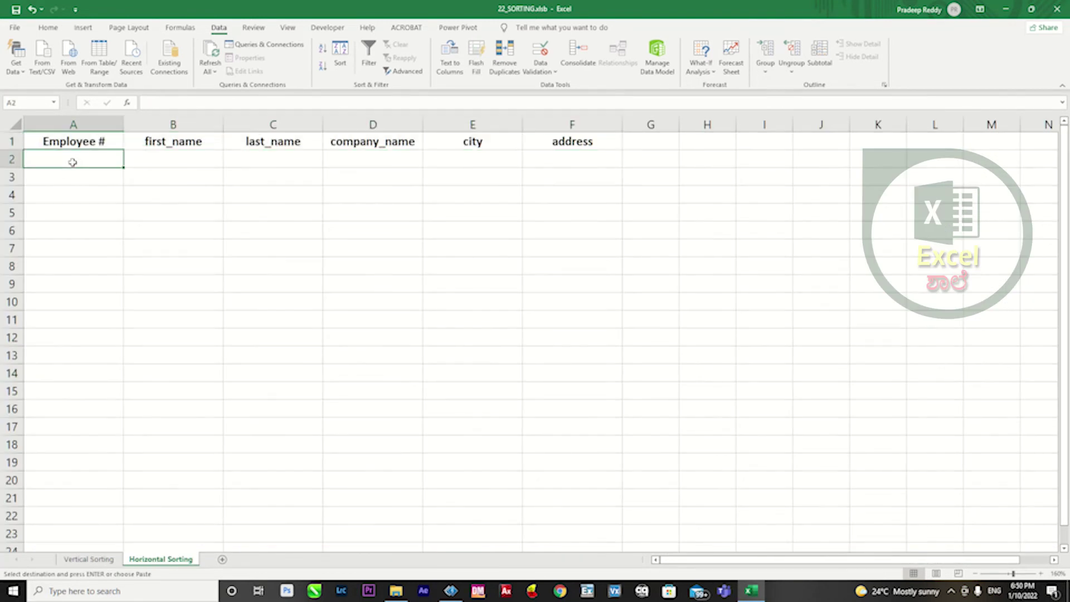
{"action": "key", "text": "ctrl+v"}
Compare each pasted header in row 2 with the original header above it, from Employee # to address.
{"action": "left_click", "coordinate": [74, 210]}
{"action": "left_click_drag", "start_coordinate": [82, 143], "coordinate": [86, 156]}
{"action": "left_click_drag", "start_coordinate": [156, 143], "coordinate": [170, 162]}
{"action": "left_click_drag", "start_coordinate": [266, 144], "coordinate": [276, 161]}
{"action": "left_click_drag", "start_coordinate": [359, 142], "coordinate": [368, 161]}
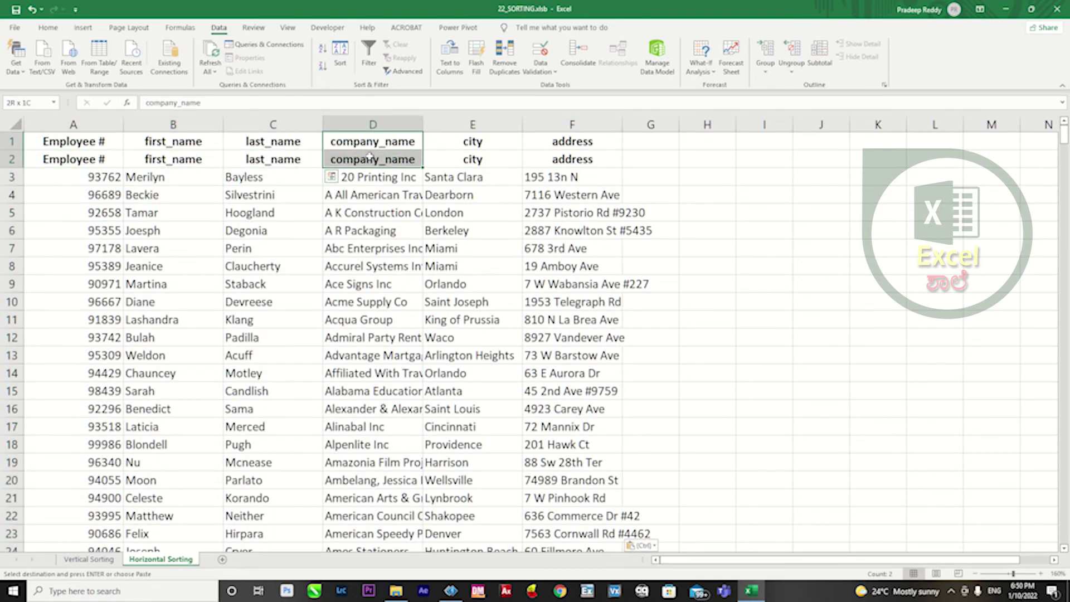
{"action": "left_click_drag", "start_coordinate": [469, 143], "coordinate": [482, 160]}
{"action": "left_click_drag", "start_coordinate": [550, 143], "coordinate": [563, 158]}
Delete the duplicate header row 2 from the Horizontal Sorting sheet.
{"action": "left_click", "coordinate": [95, 200]}
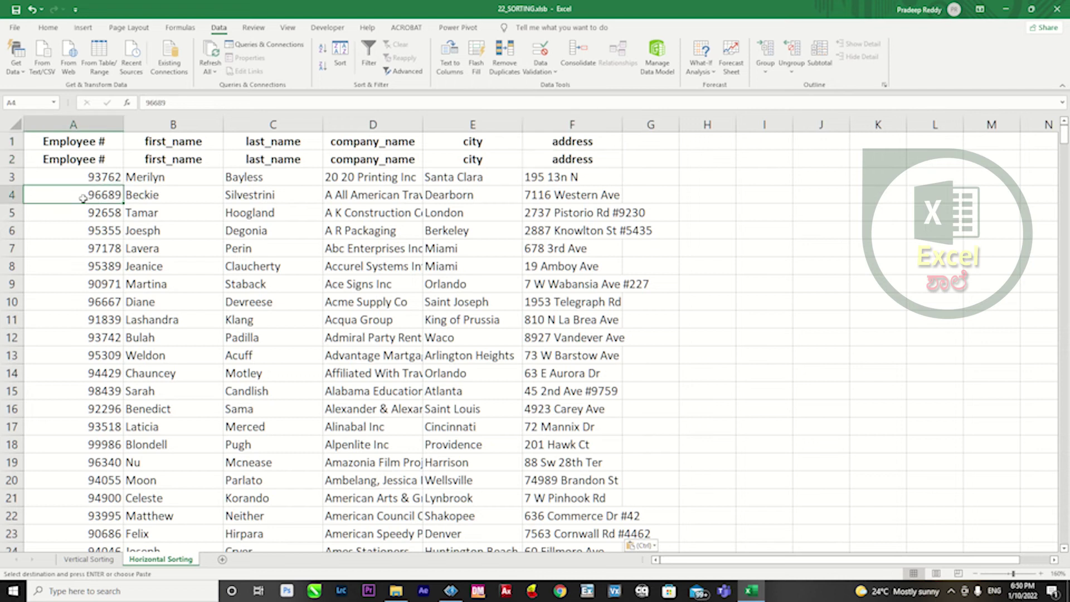
{"action": "left_click", "coordinate": [11, 160]}
{"action": "key", "text": "ctrl+minus"}
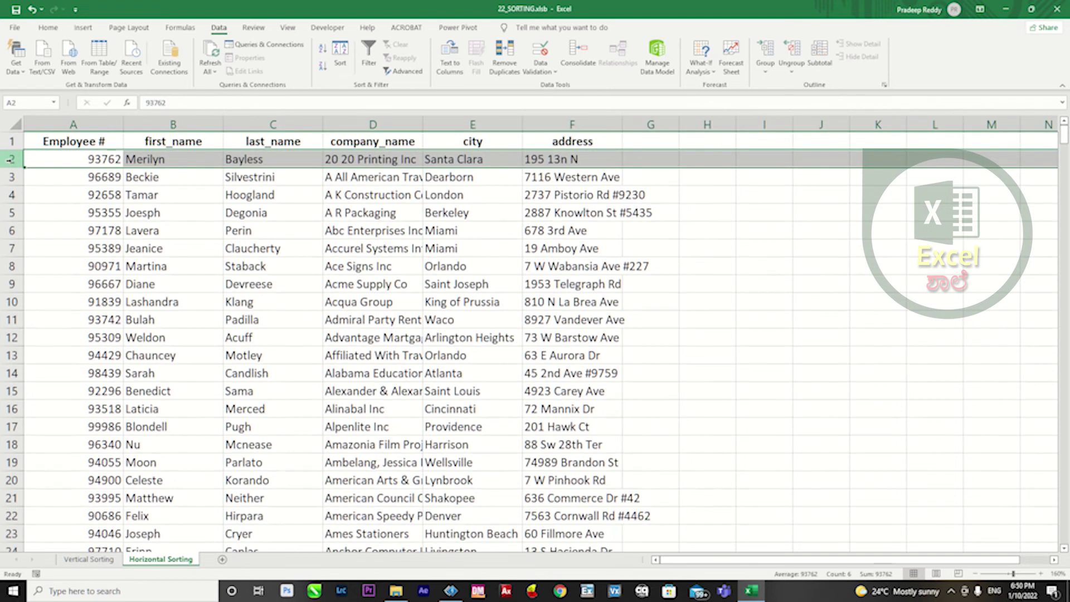
{"action": "left_click", "coordinate": [126, 179]}
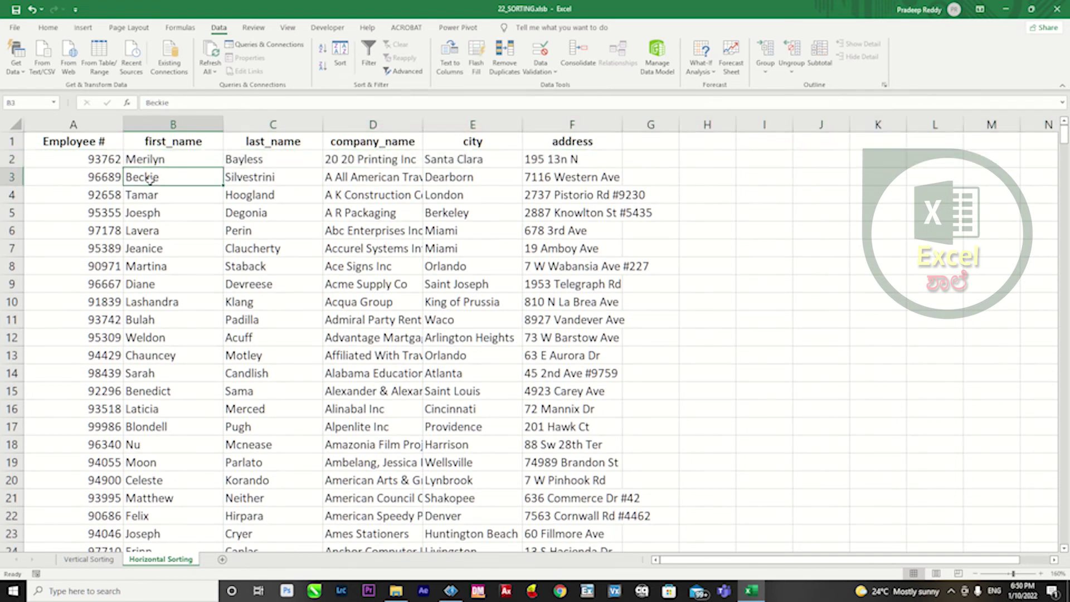
Review the MATCH formulas in row 1 of the Vertical Sorting sheet and return to the Horizontal Sorting sheet.
{"action": "left_click", "coordinate": [89, 559]}
{"action": "left_click", "coordinate": [138, 185]}
{"action": "key", "text": "ctrl+Home"}
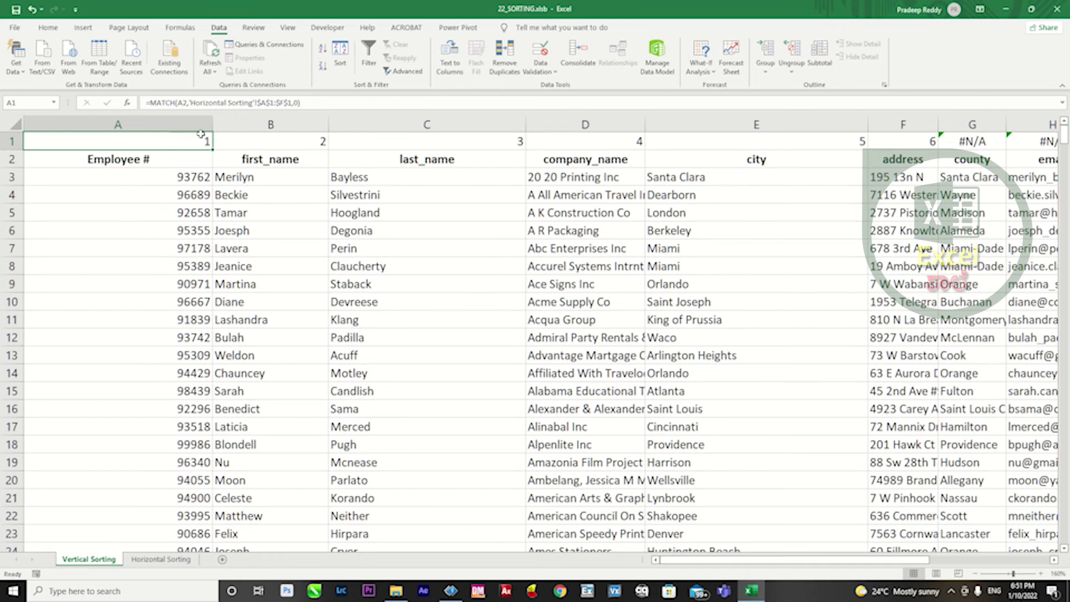
{"action": "left_click", "coordinate": [311, 137]}
{"action": "left_click", "coordinate": [400, 139]}
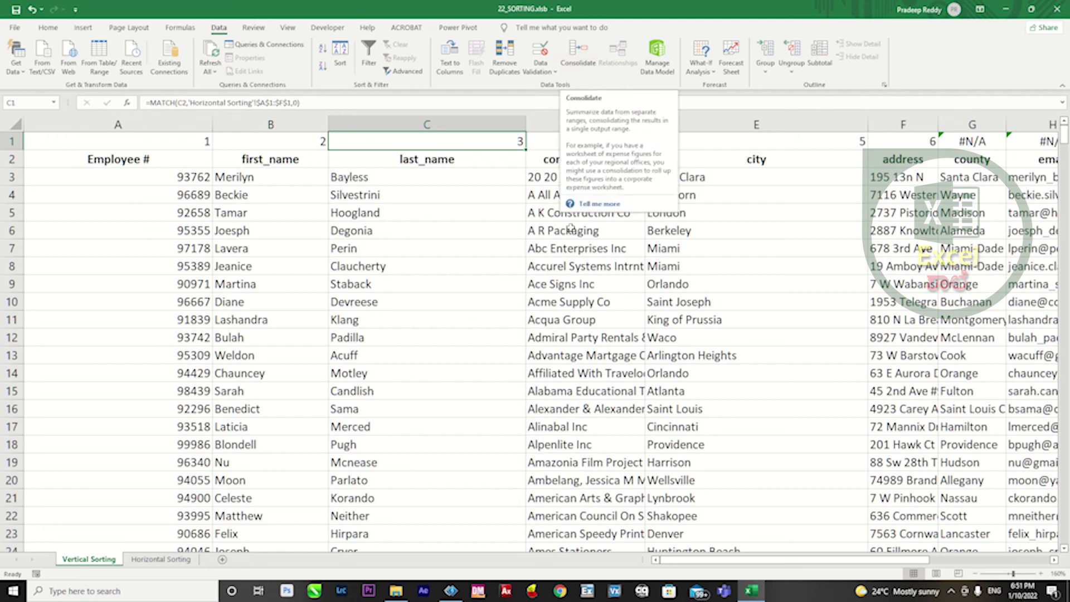
{"action": "left_click", "coordinate": [160, 559]}
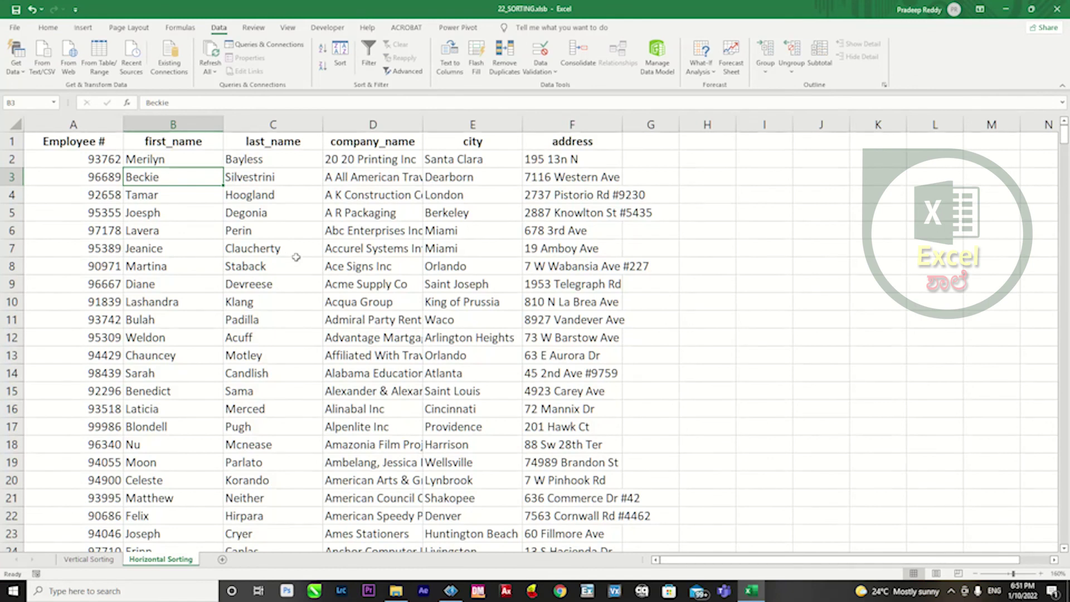